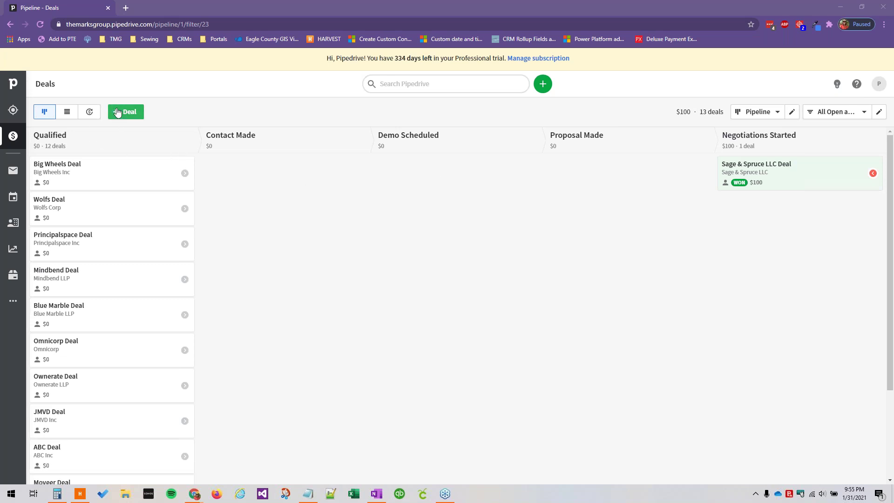
# - Look over the contacts timeline and the activities list, and return to the deals pipeline
pyautogui.click(13, 222)
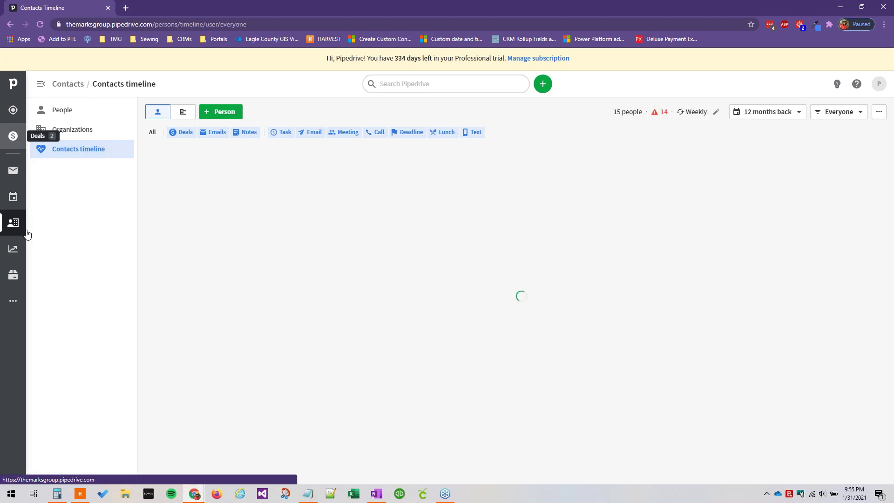
pyautogui.click(14, 197)
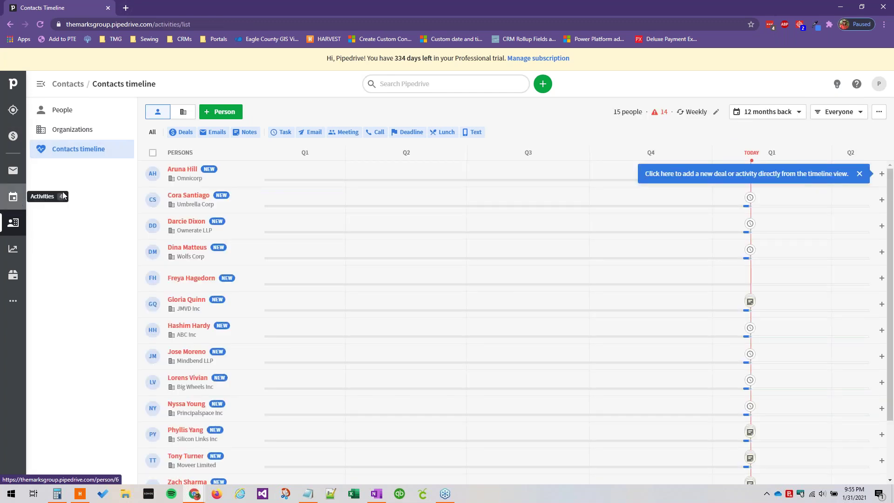
pyautogui.click(13, 136)
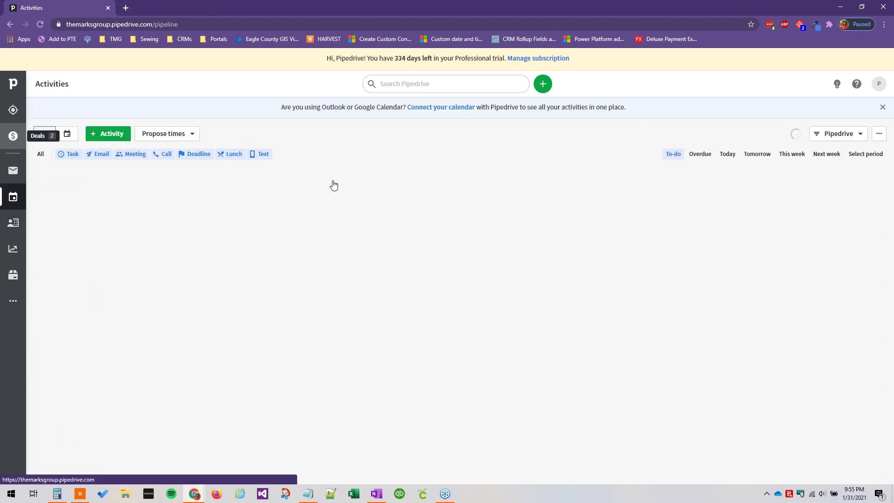
pyautogui.scroll(-2, 93, 163)
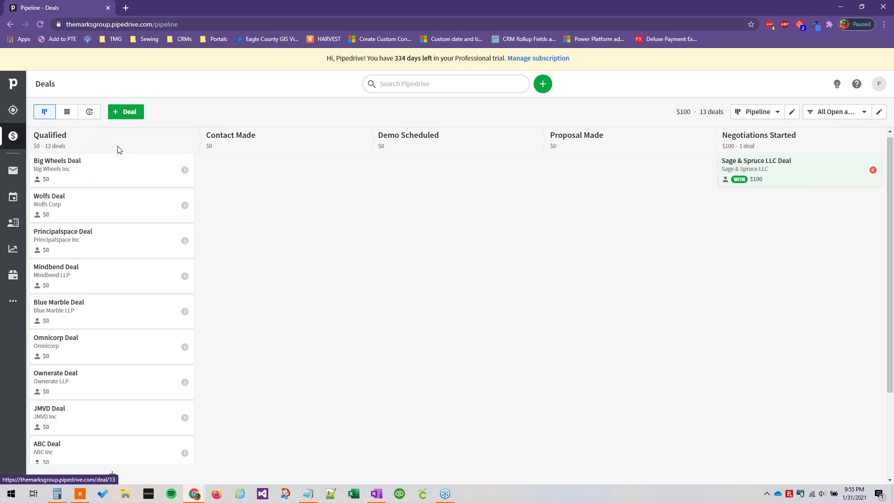
# - Examine the fields of the new-deal form, close it without saving, and look over the pipeline's deals
pyautogui.click(122, 112)
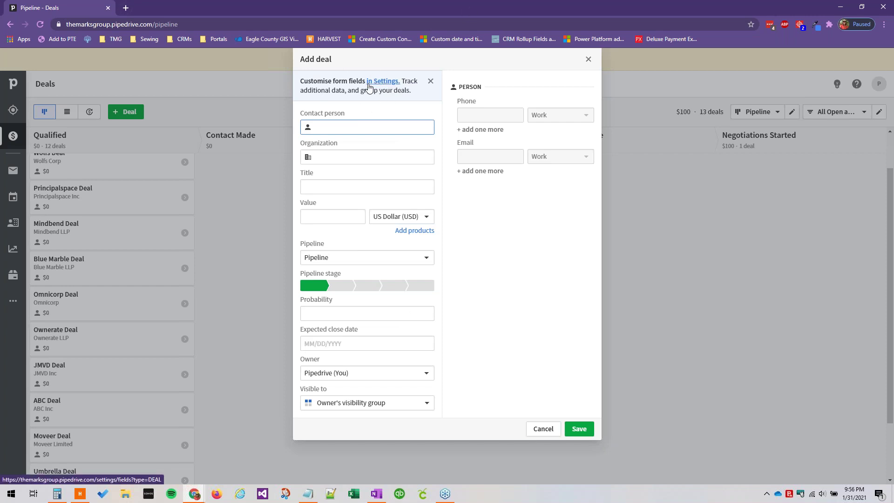
pyautogui.click(589, 60)
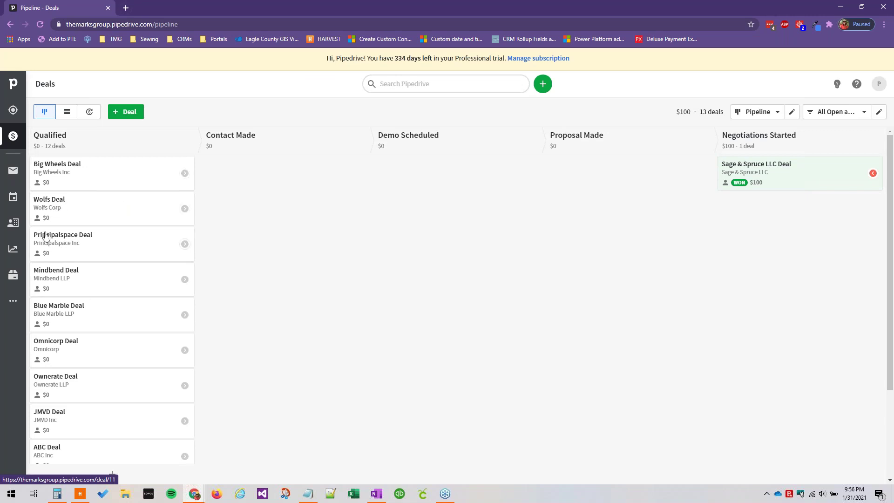
pyautogui.scroll(-3, 45, 238)
pyautogui.scroll(3, 70, 349)
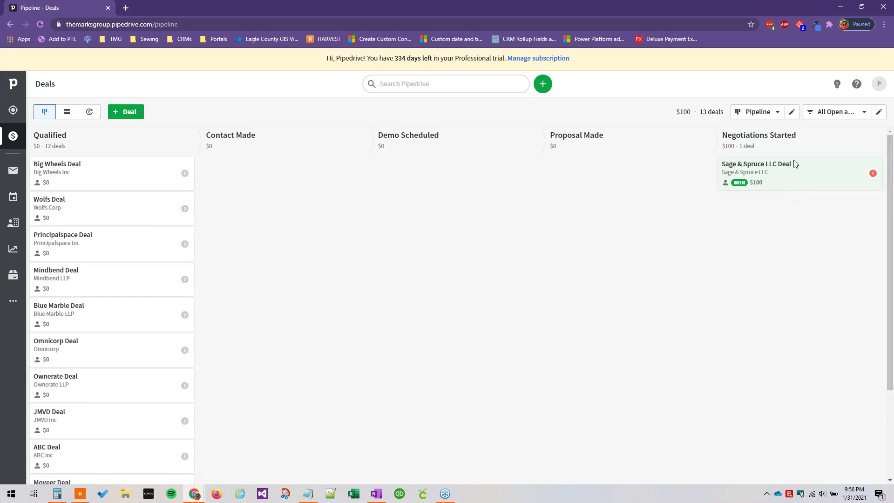
# - Open the Sage & Spruce LLC deal and examine its visibility options and additional deal actions
pyautogui.click(755, 170)
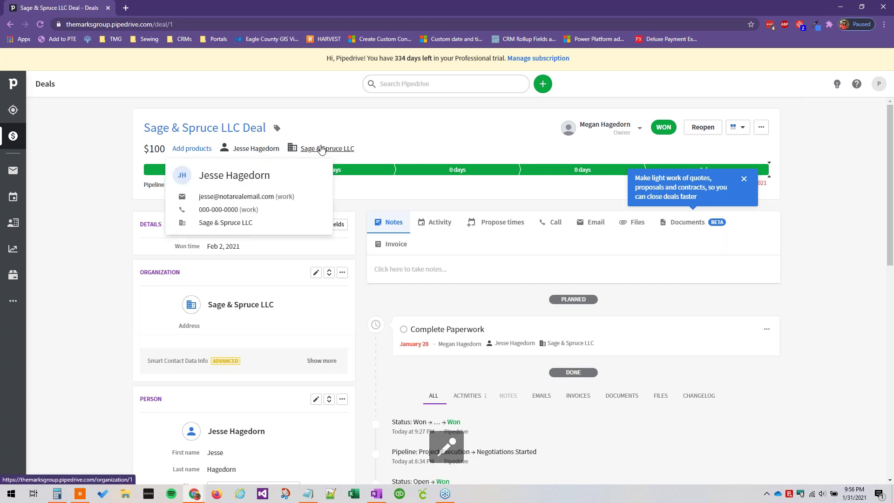
pyautogui.click(858, 24)
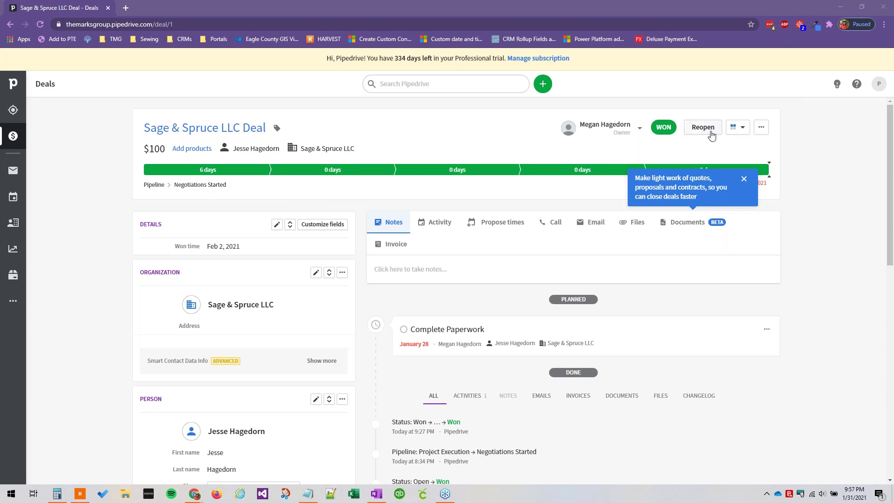
pyautogui.click(737, 127)
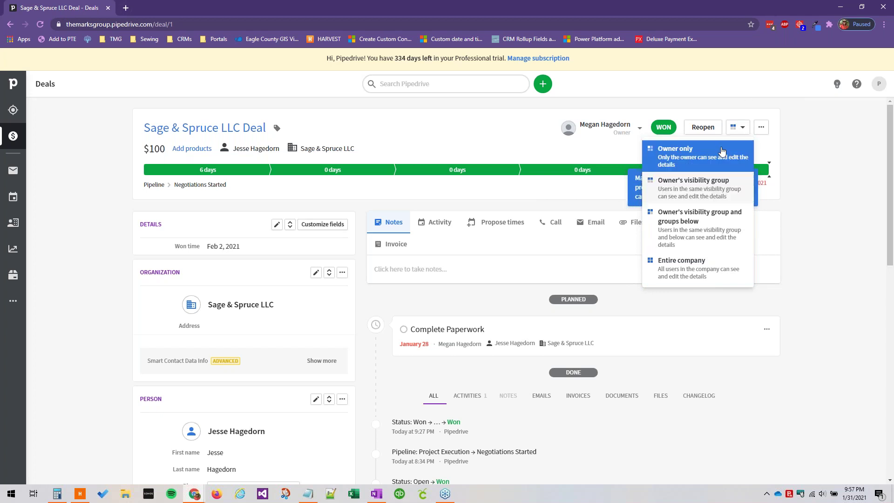
pyautogui.click(781, 114)
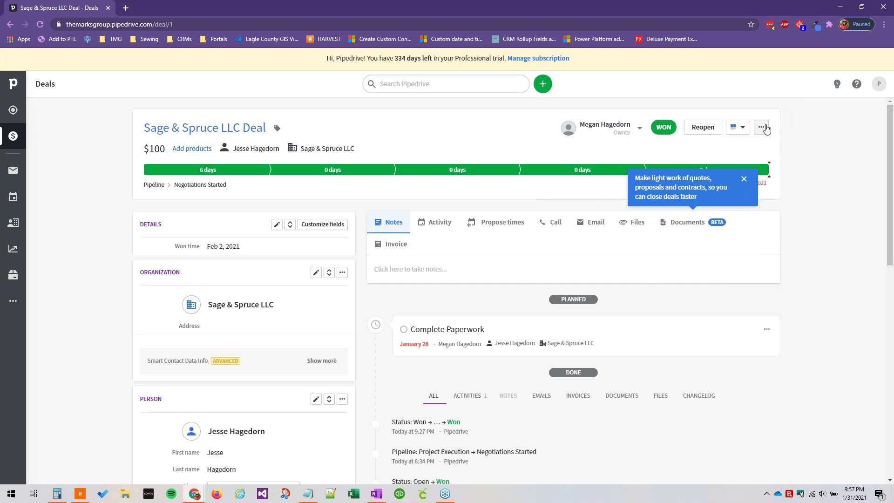
pyautogui.click(764, 128)
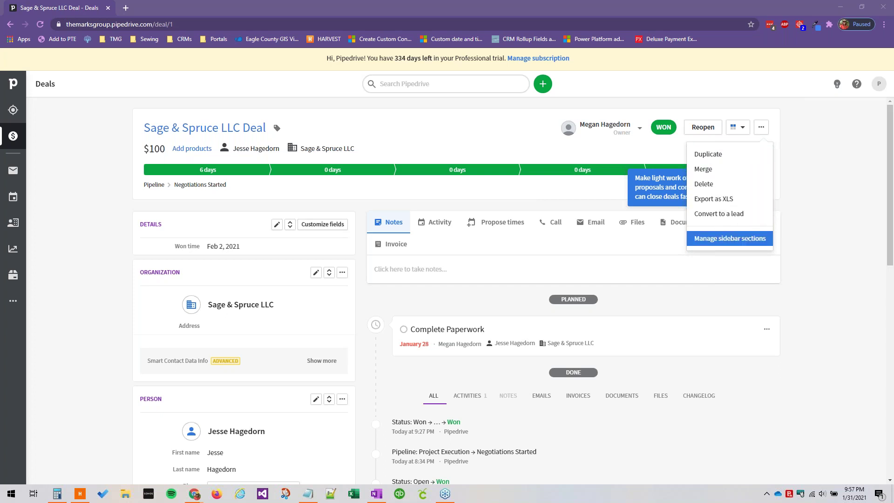
pyautogui.click(575, 162)
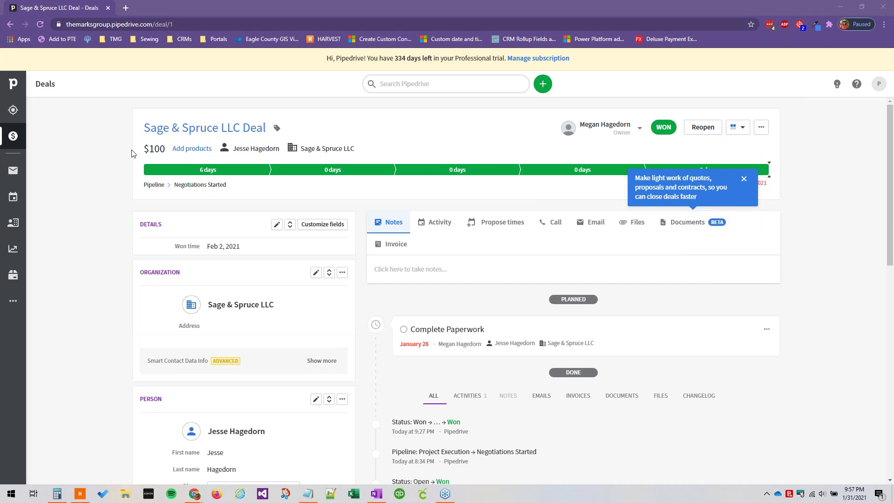
# - Dismiss the documents tip and examine the deal's history, participants, overview, followers and email BCC sections
pyautogui.click(744, 179)
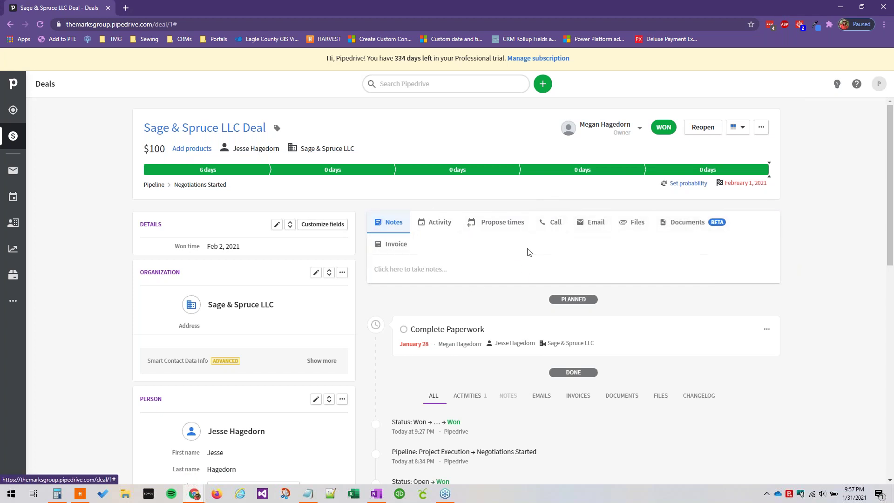
pyautogui.scroll(-3, 516, 267)
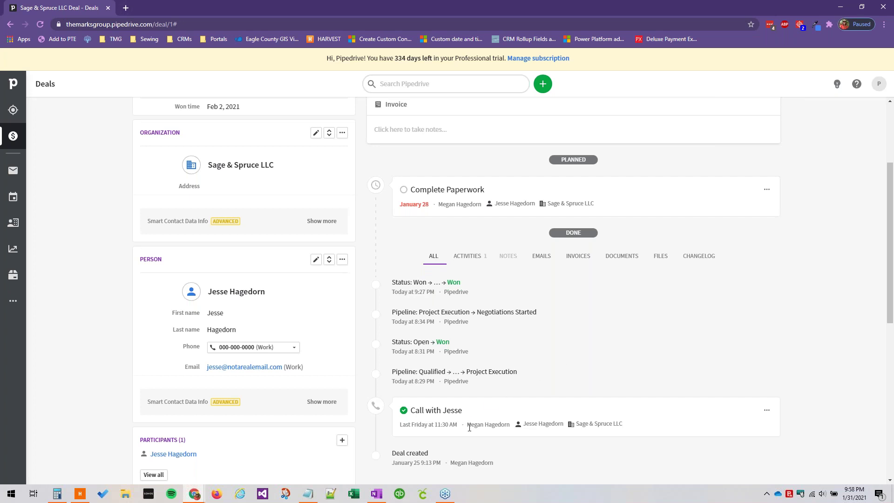
pyautogui.scroll(-4, 466, 436)
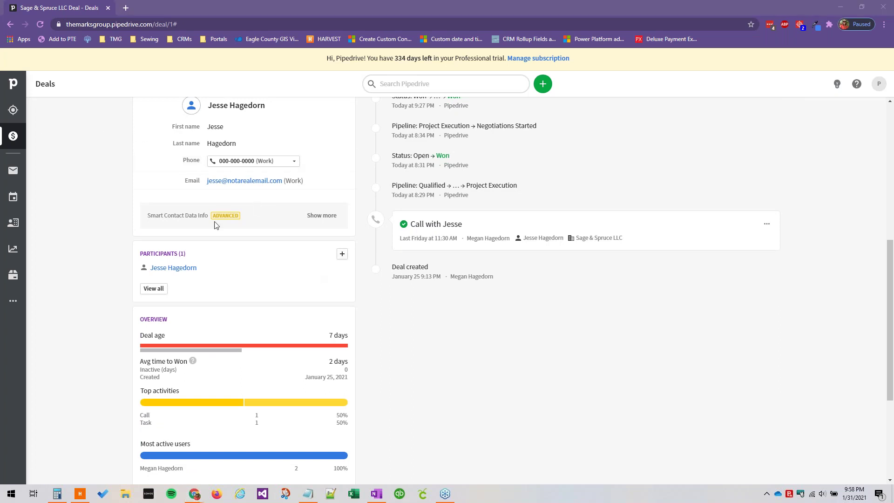
pyautogui.scroll(-1, 250, 252)
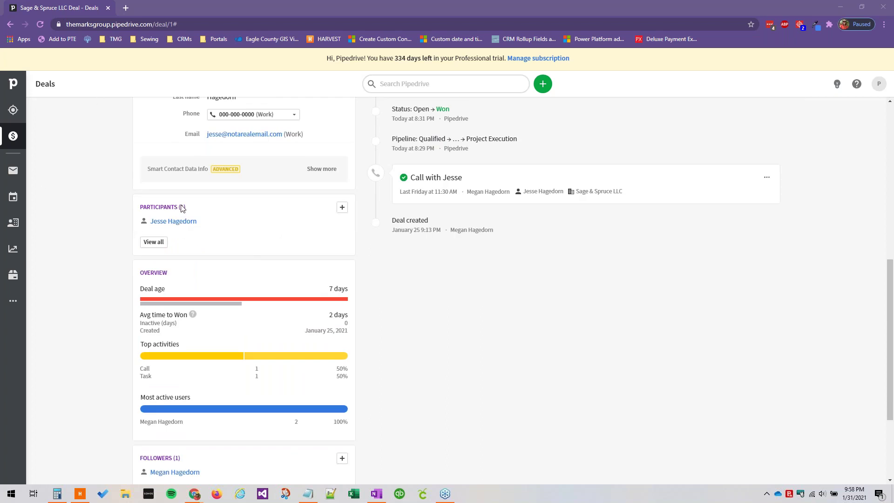
pyautogui.scroll(-3, 204, 272)
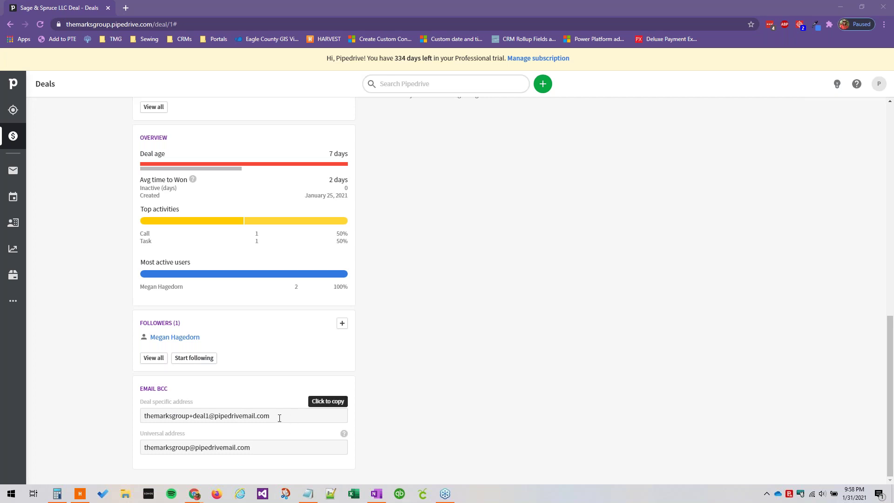
# - Copy the deal-specific email BCC address to the clipboard
pyautogui.moveTo(279, 418); pyautogui.dragTo(148, 405)
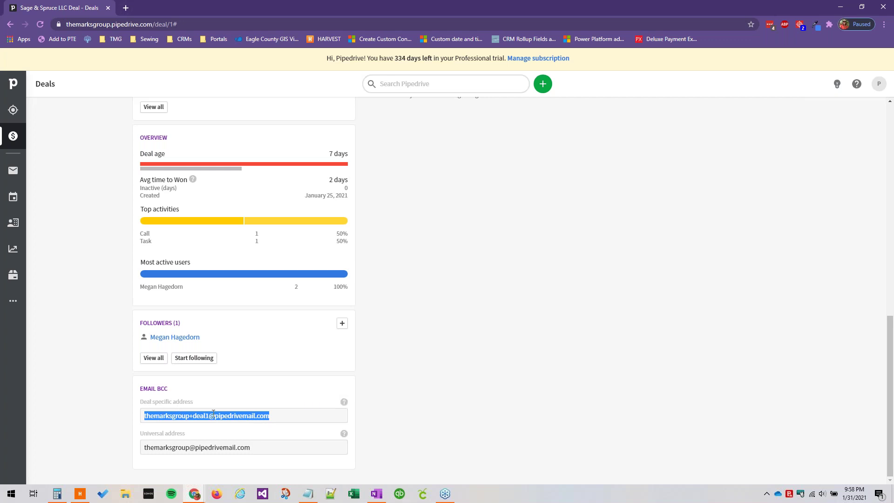
pyautogui.click(194, 418)
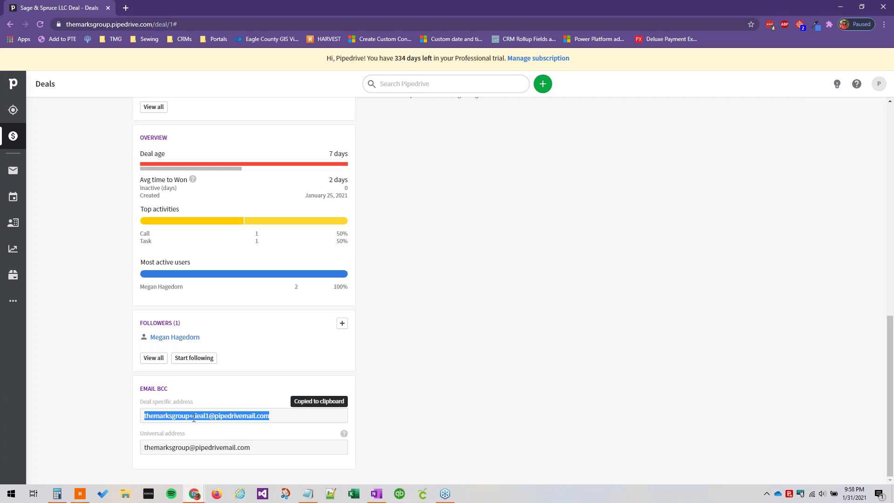
pyautogui.click(403, 414)
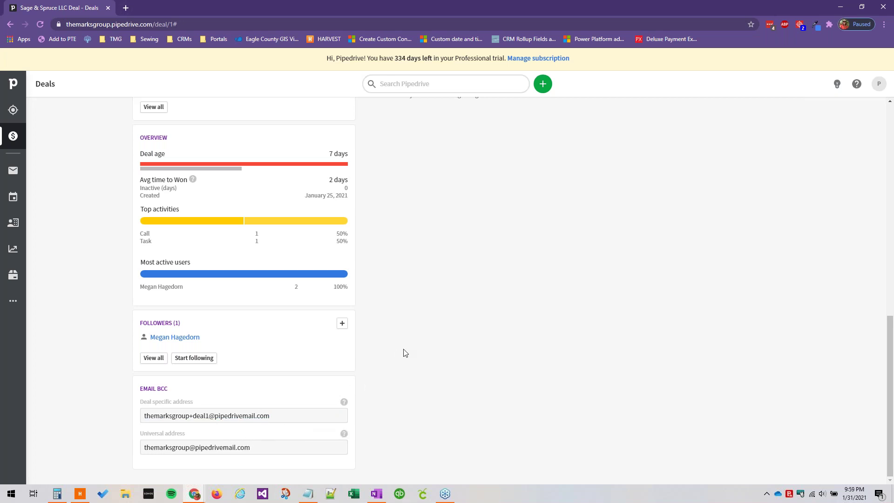
# - Filter the deal's history to the changelog and examine the recorded status, date and stage changes
pyautogui.scroll(6, 404, 353)
pyautogui.scroll(2, 451, 363)
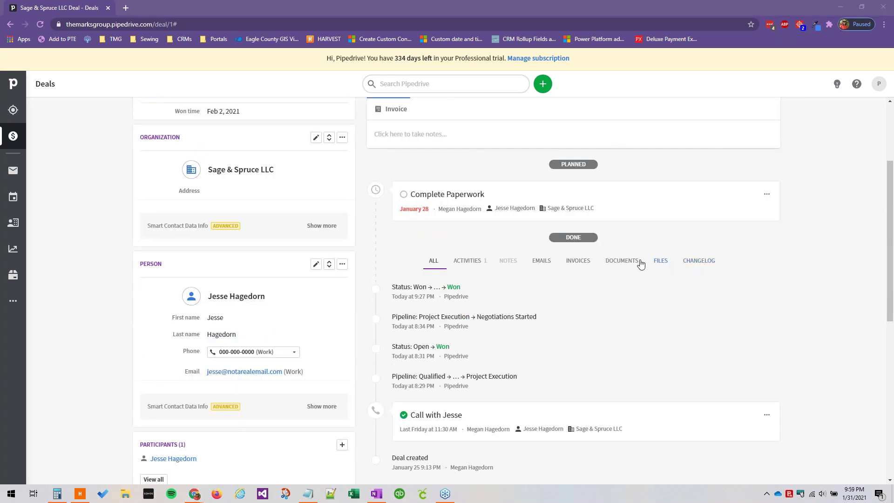
pyautogui.click(700, 262)
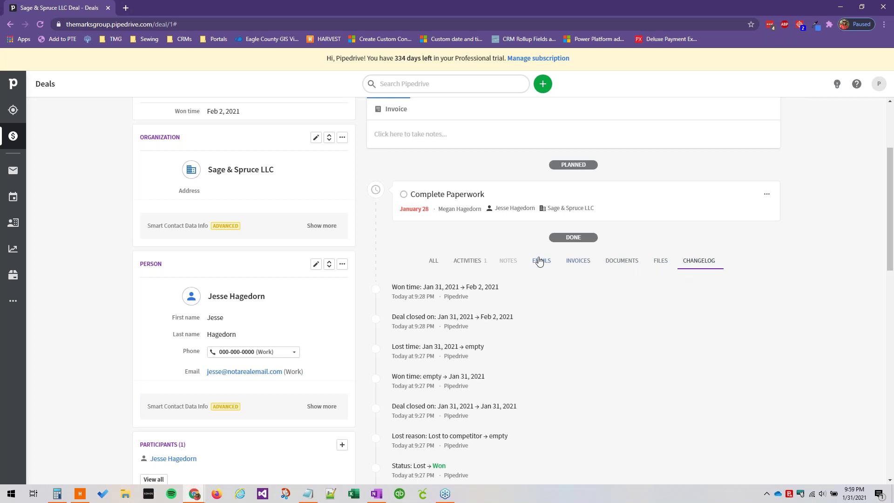
pyautogui.scroll(-3, 538, 333)
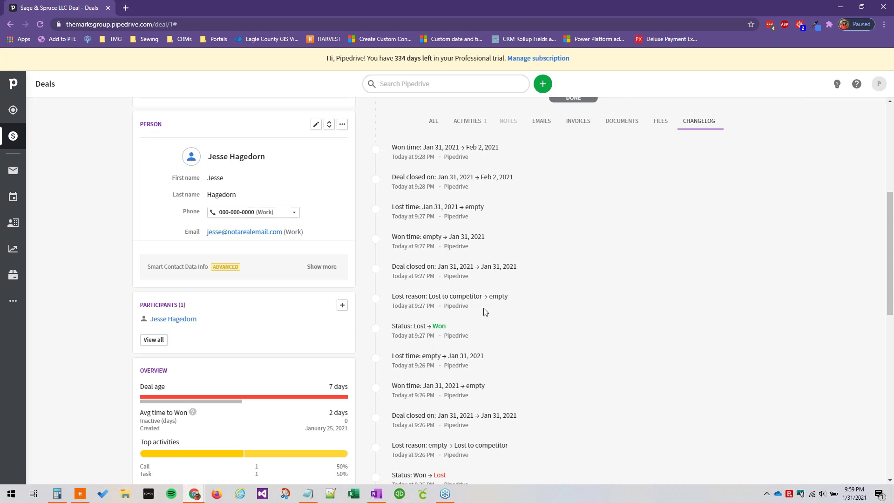
pyautogui.scroll(-5, 484, 318)
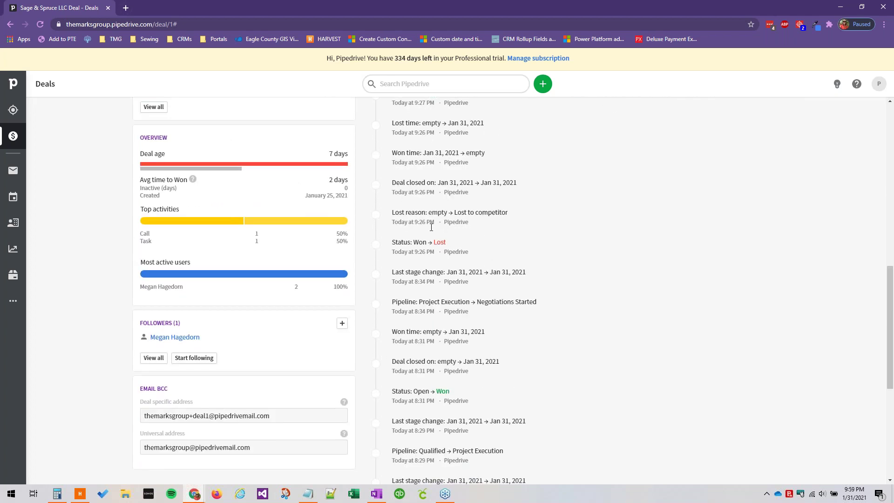
pyautogui.scroll(7, 422, 339)
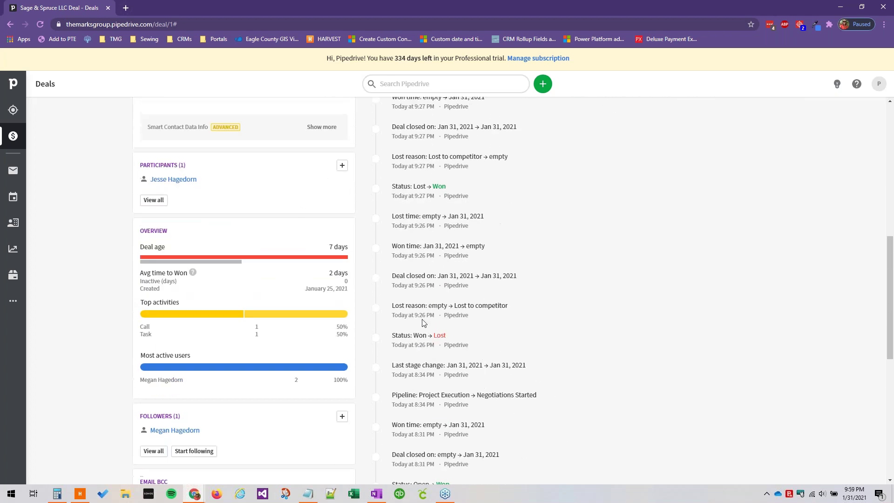
pyautogui.scroll(2, 417, 264)
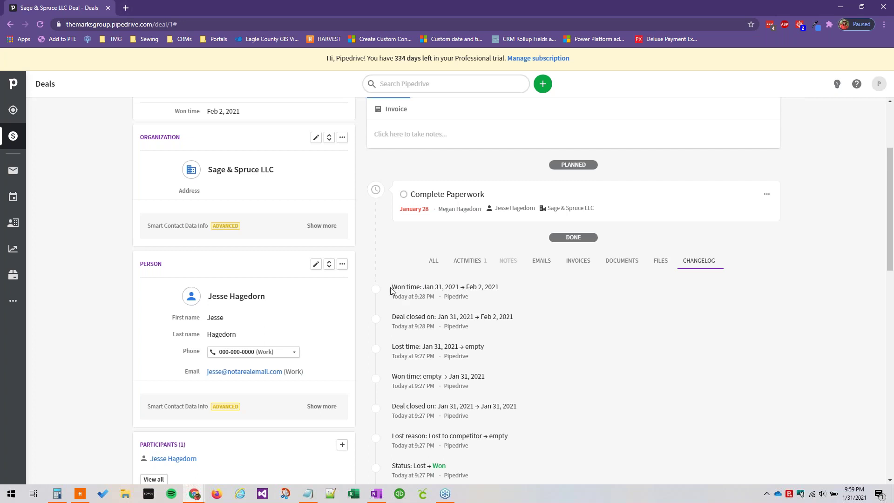
pyautogui.moveTo(390, 290); pyautogui.dragTo(525, 360)
pyautogui.click(524, 343)
pyautogui.scroll(3, 485, 260)
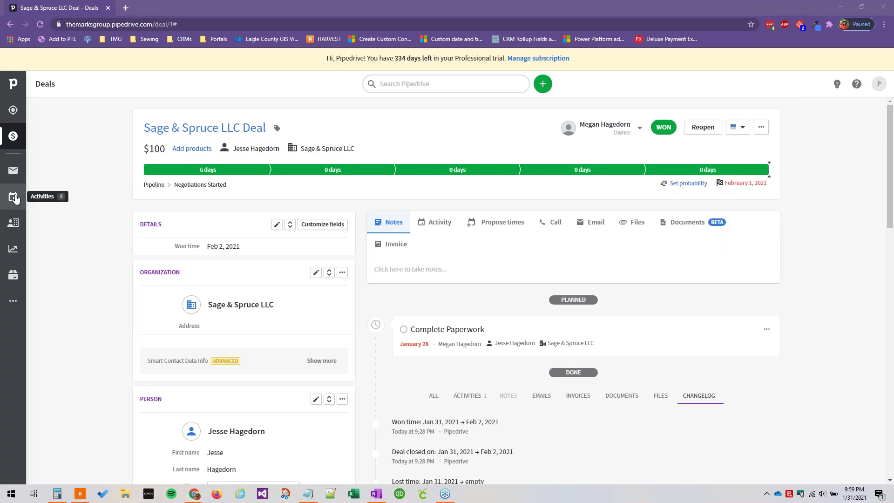
# - Open the contact without a linked organization from the People list and review its customizable detail fields
pyautogui.click(13, 222)
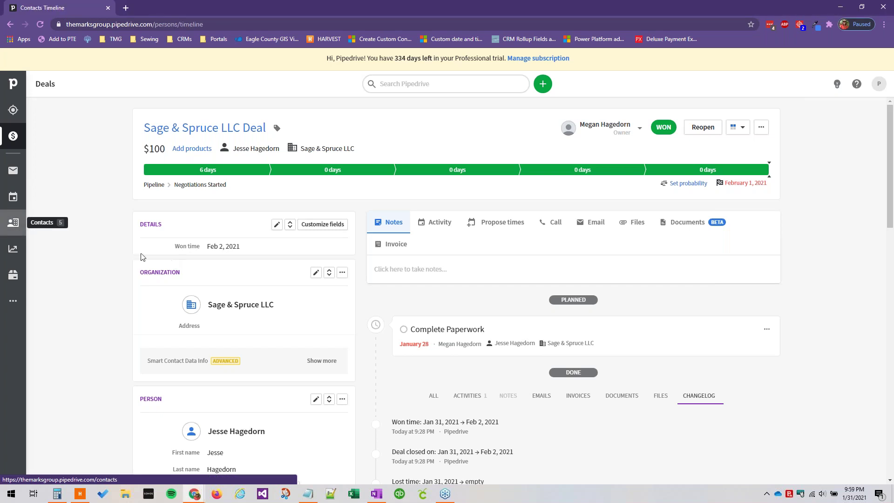
pyautogui.click(85, 114)
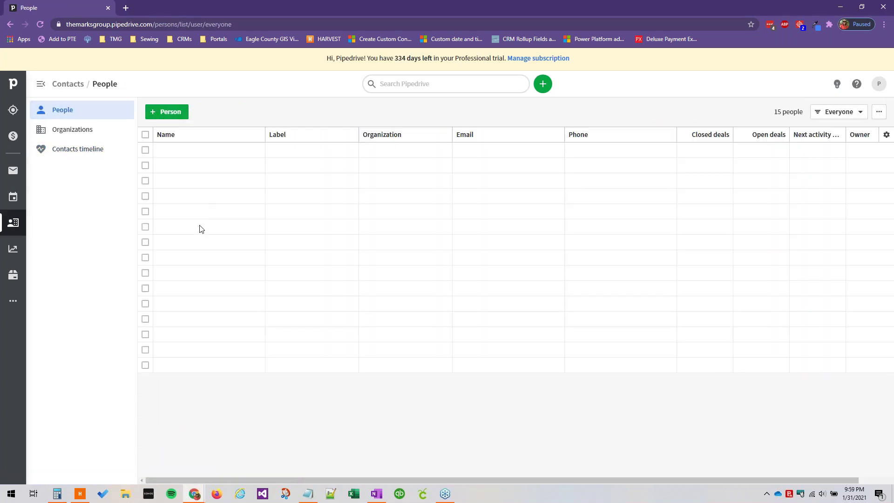
pyautogui.click(186, 206)
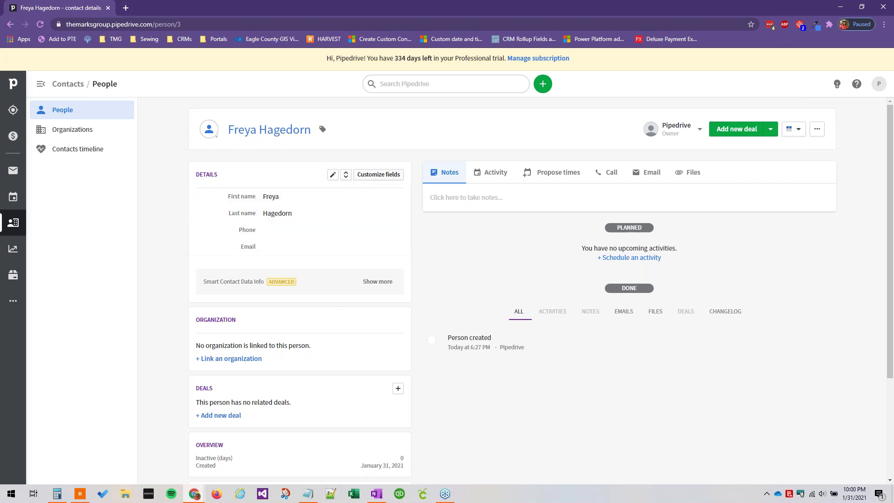
pyautogui.click(377, 175)
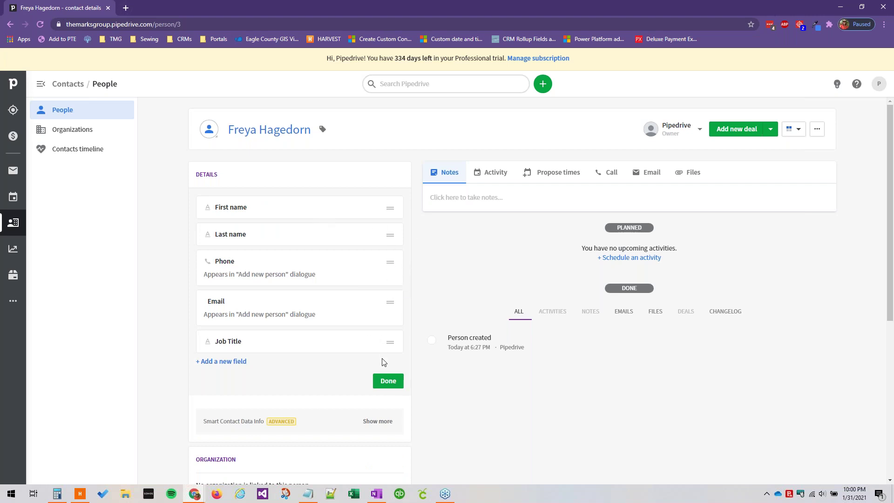
pyautogui.click(392, 383)
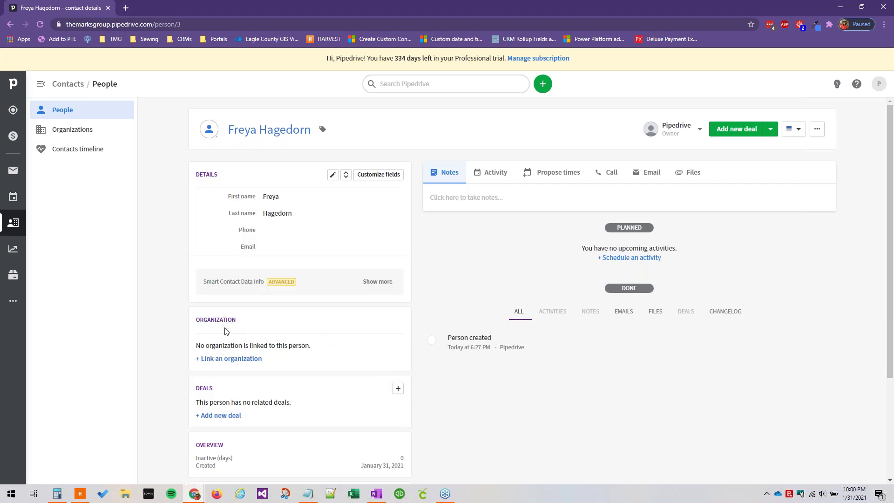
# - Link the existing organization Sage & Spruce LLC to the open contact
pyautogui.click(234, 359)
pyautogui.write('sage')
pyautogui.click(401, 117)
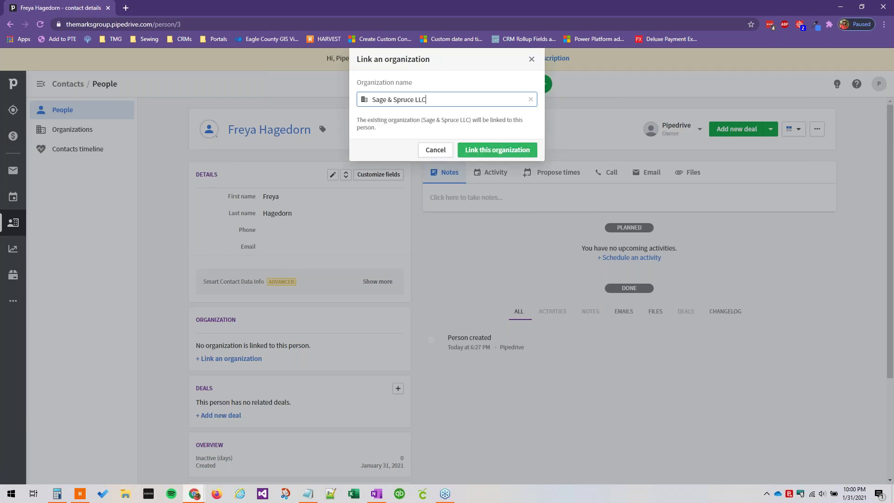
pyautogui.click(497, 135)
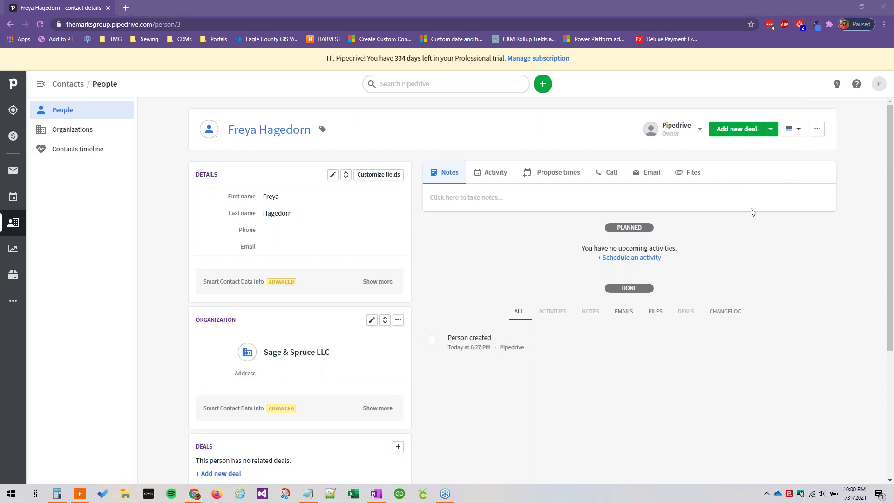
# - Open the first contact in the People list and examine its deals, activity overview, followers and history
pyautogui.scroll(-4, 338, 342)
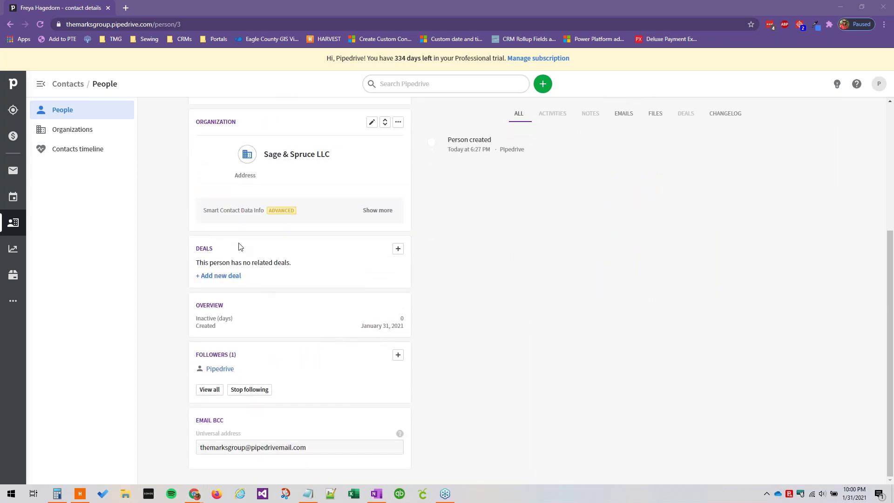
pyautogui.click(82, 116)
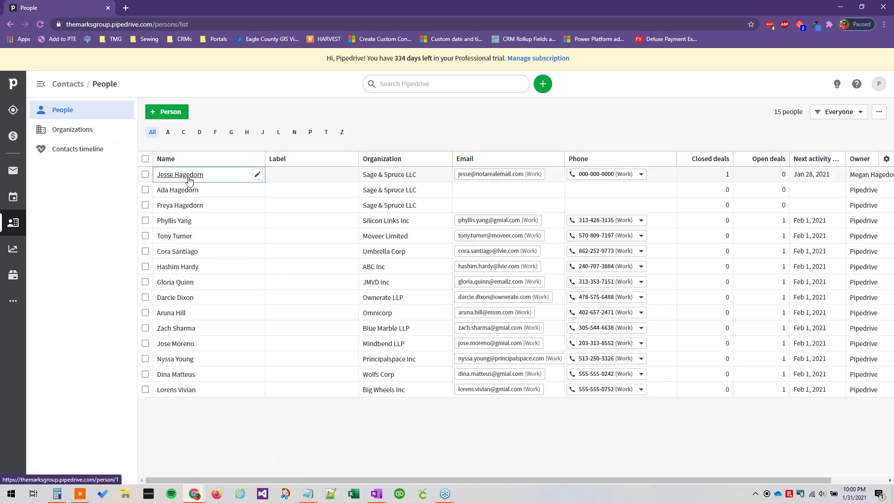
pyautogui.click(187, 176)
pyautogui.scroll(-5, 349, 303)
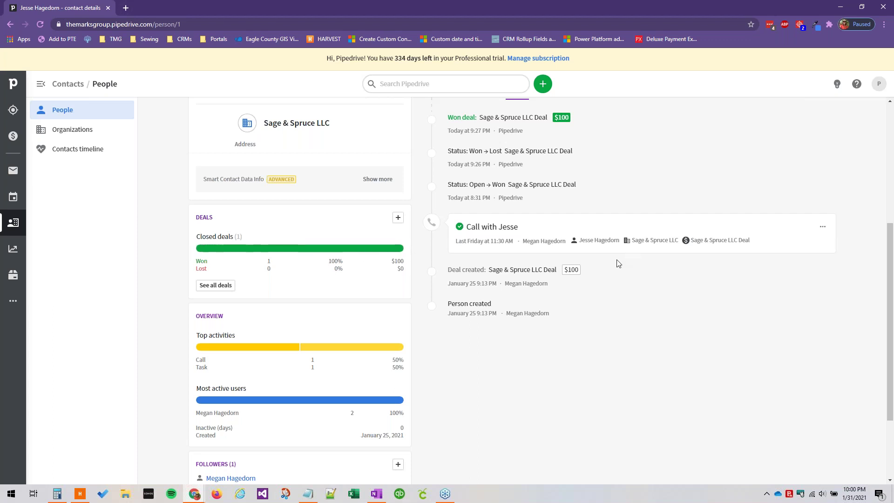
pyautogui.scroll(1, 607, 259)
pyautogui.scroll(3, 608, 259)
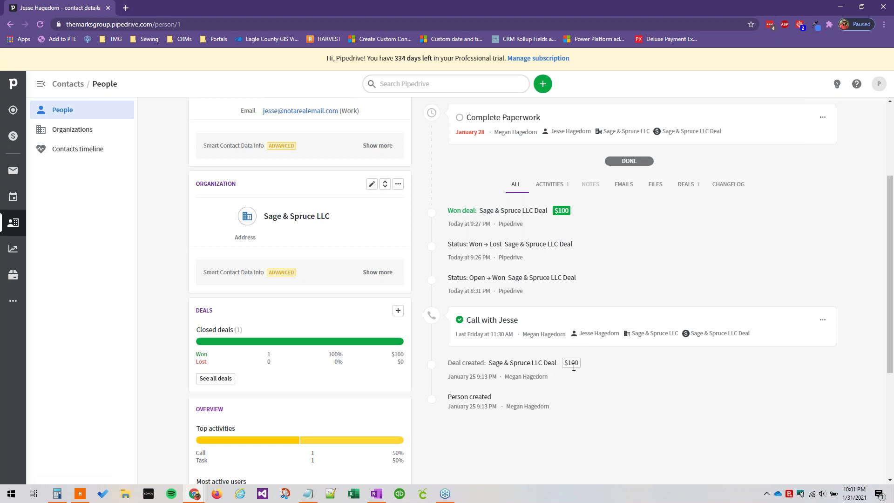
pyautogui.scroll(-2, 583, 369)
pyautogui.scroll(-2, 321, 302)
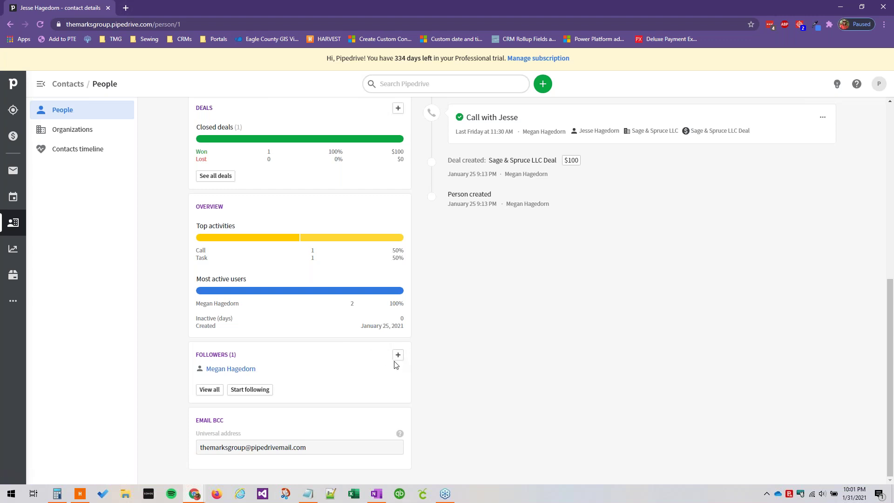
pyautogui.scroll(7, 480, 313)
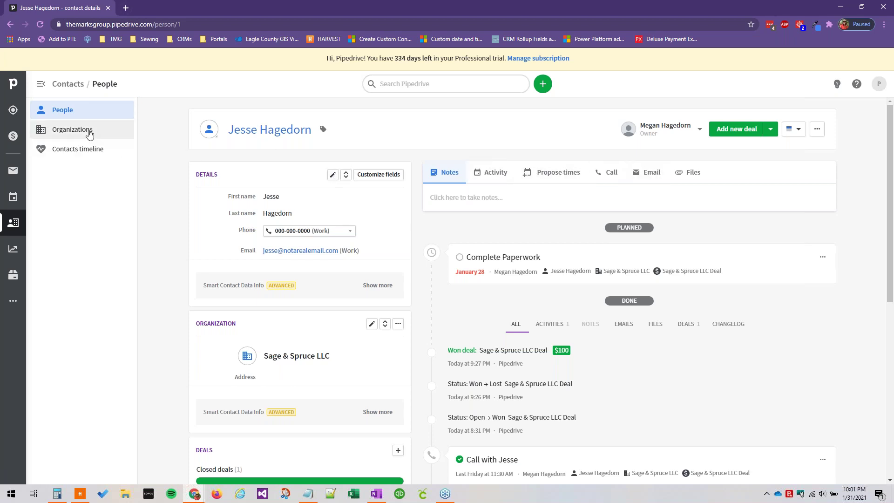
# - Open Sage & Spruce LLC from the Organizations list and save its street address using the first suggested match
pyautogui.click(90, 135)
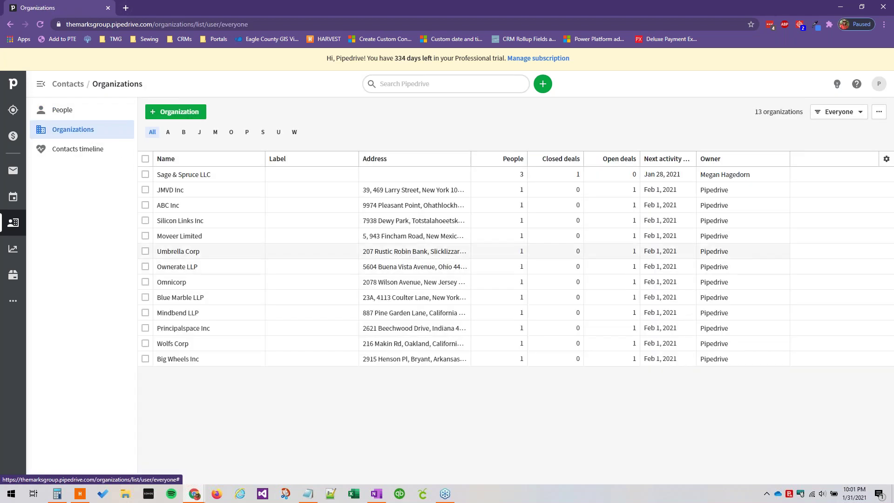
pyautogui.click(176, 177)
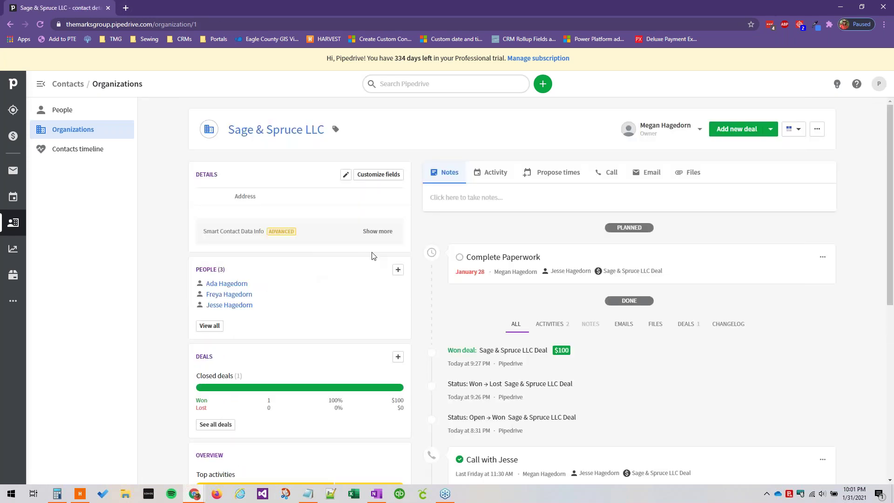
pyautogui.moveTo(279, 200)
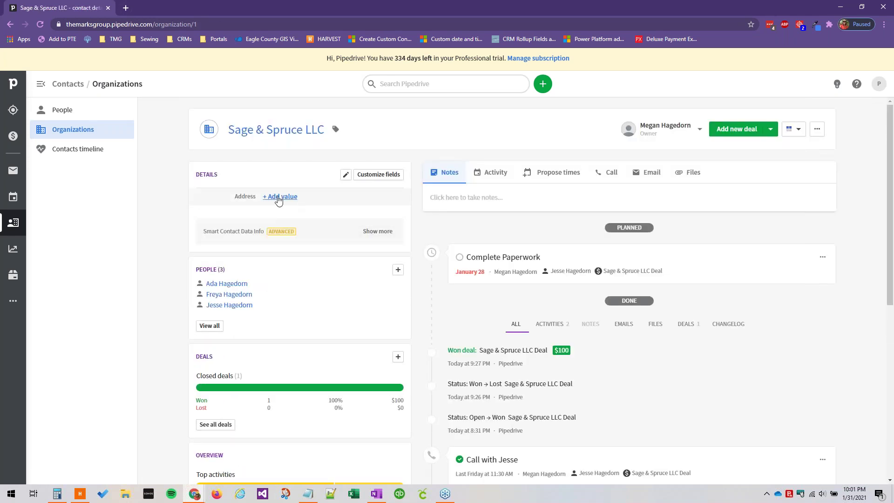
pyautogui.click(280, 198)
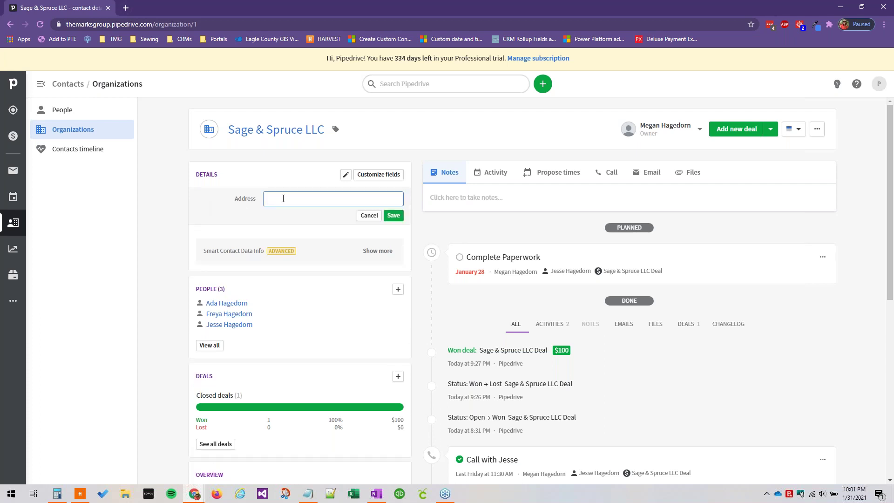
pyautogui.write('65 Maverick')
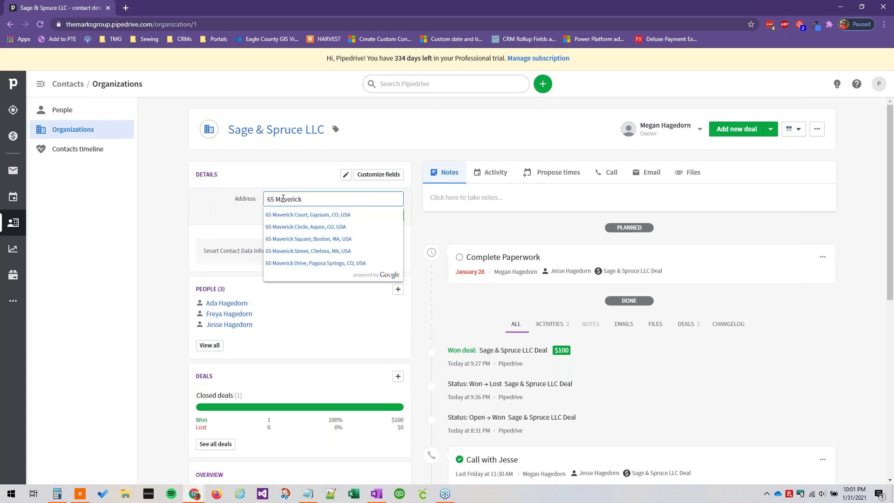
pyautogui.click(298, 215)
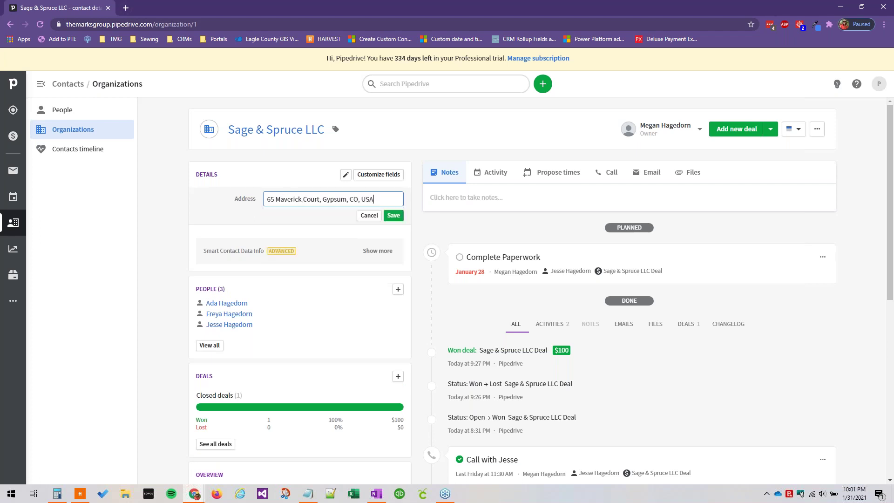
pyautogui.click(393, 215)
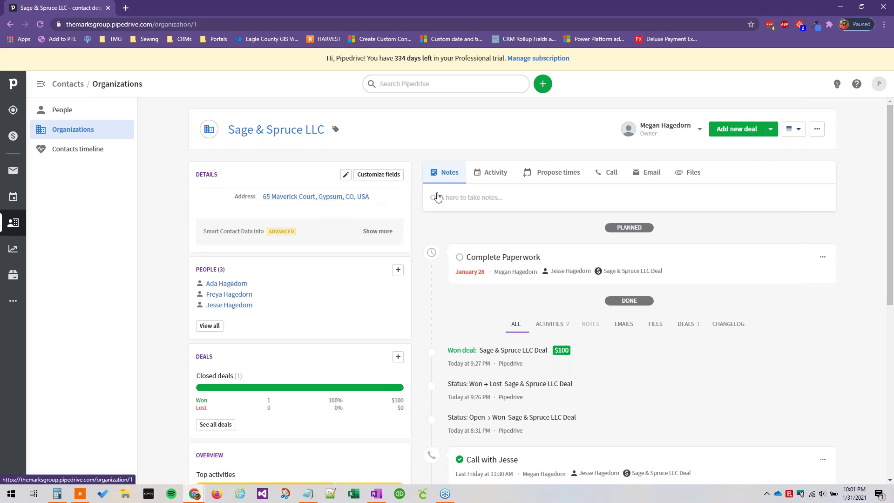
# - Examine the organization's linked people, closed deals, activity overview, followers and history of calls and status changes
pyautogui.scroll(-3, 335, 210)
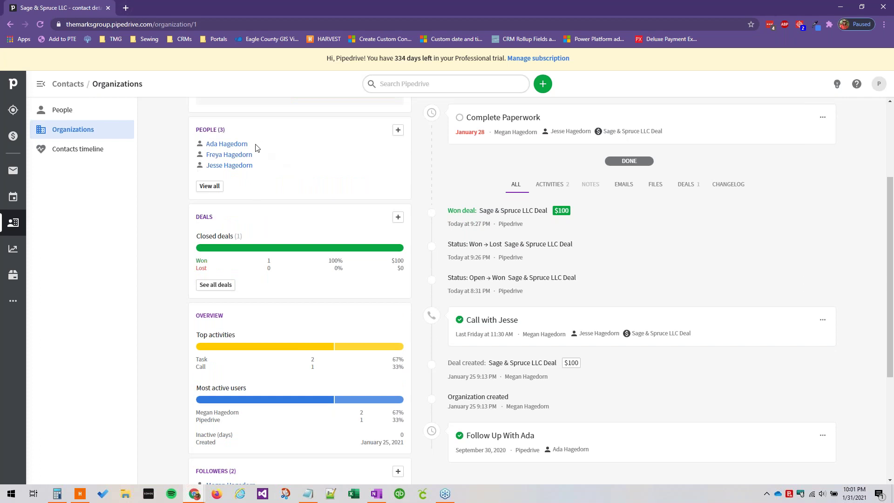
pyautogui.scroll(2, 255, 148)
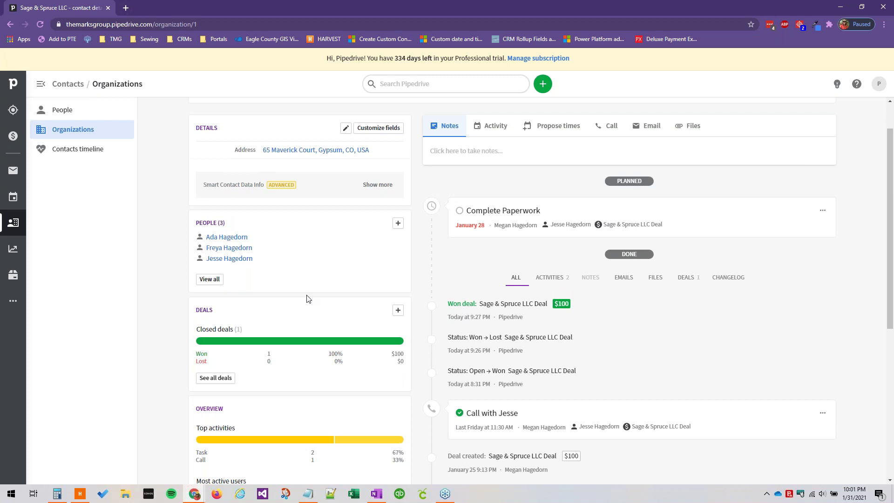
pyautogui.scroll(-3, 306, 298)
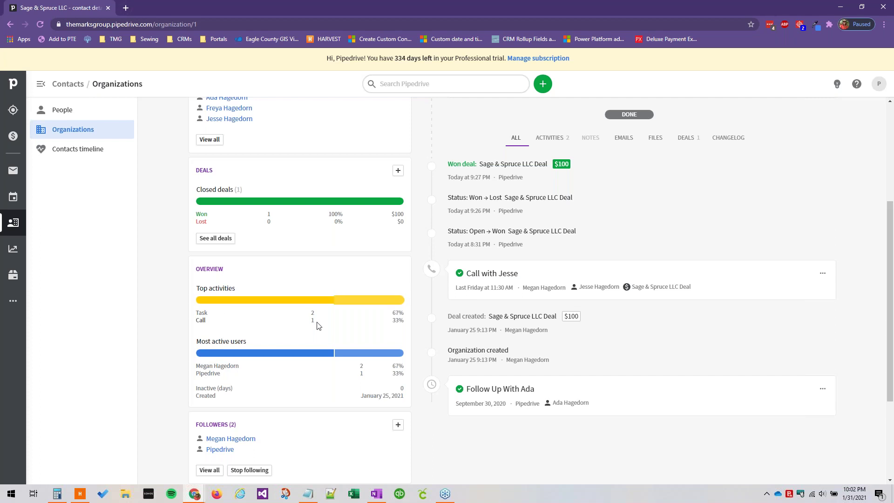
pyautogui.scroll(-2, 318, 325)
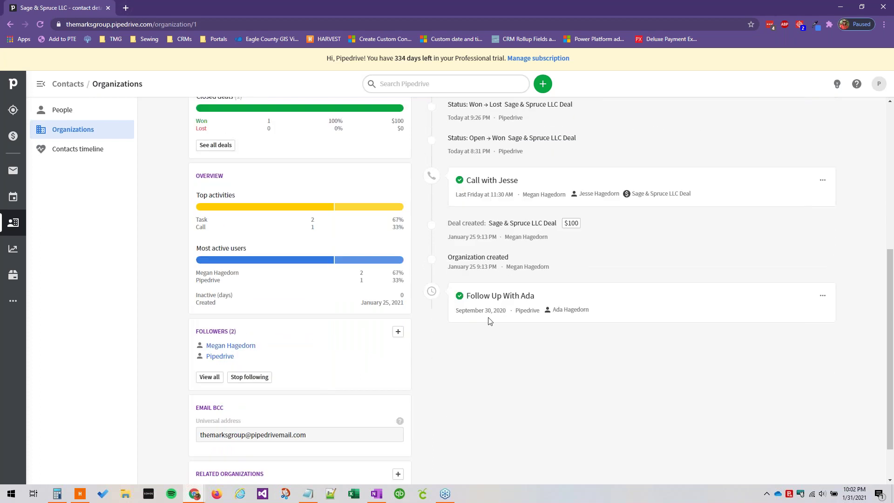
pyautogui.scroll(4, 528, 321)
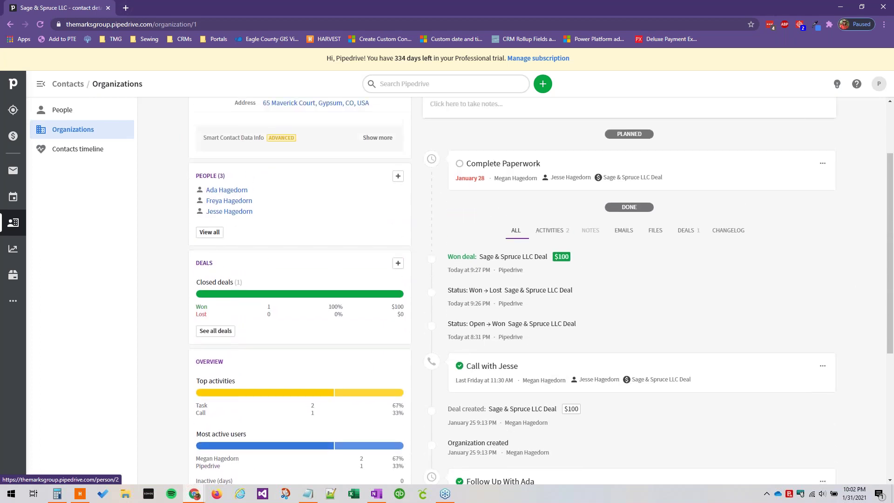
pyautogui.scroll(-1, 624, 184)
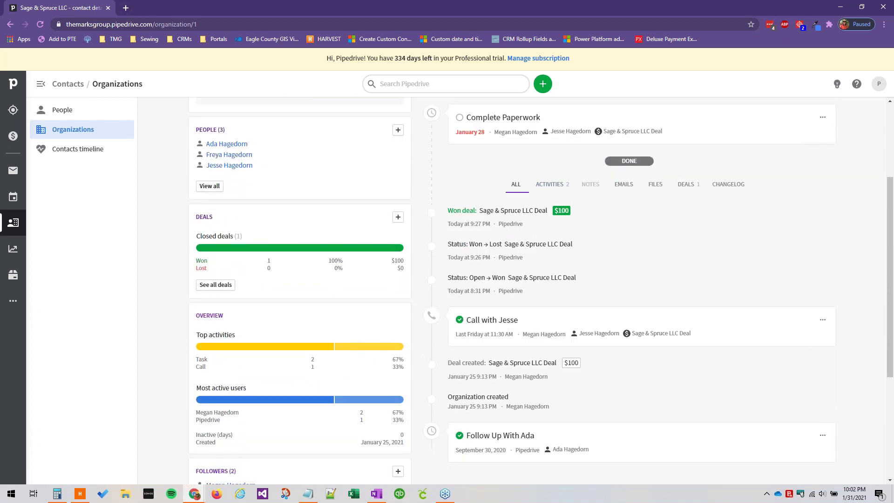
pyautogui.scroll(1, 524, 289)
pyautogui.scroll(-1, 519, 319)
pyautogui.scroll(3, 663, 214)
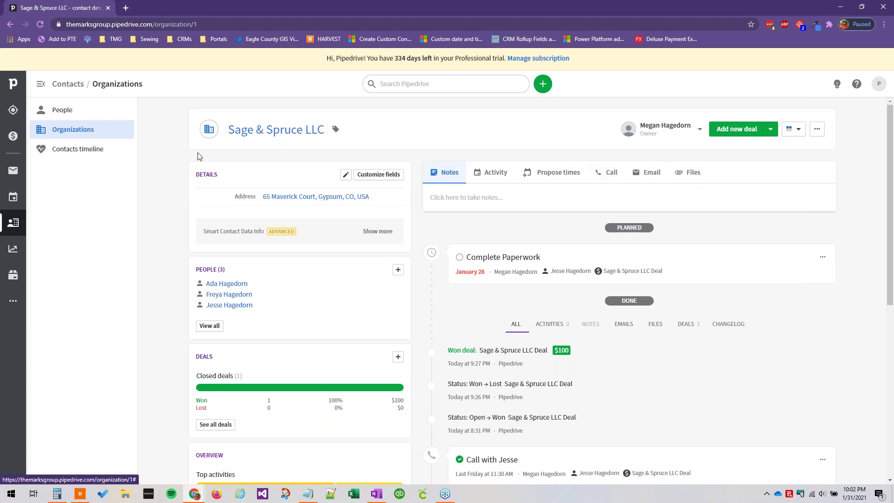
# - Check the activity list's owner filter, then open the Umbrella Deal's Email activity and view that day's schedule and its availability options
pyautogui.click(10, 199)
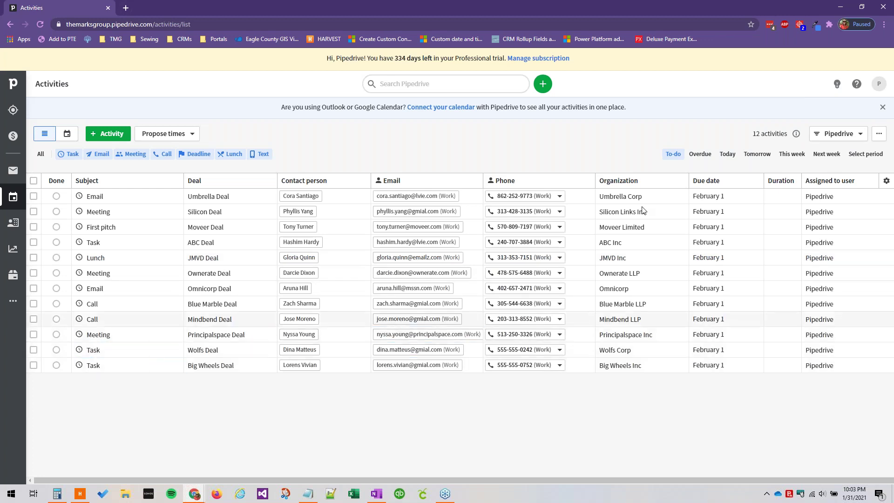
pyautogui.click(855, 136)
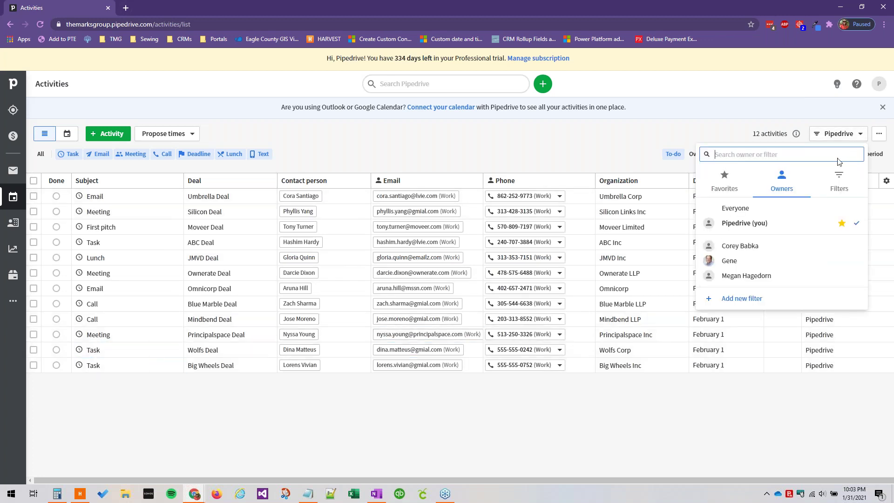
pyautogui.click(90, 200)
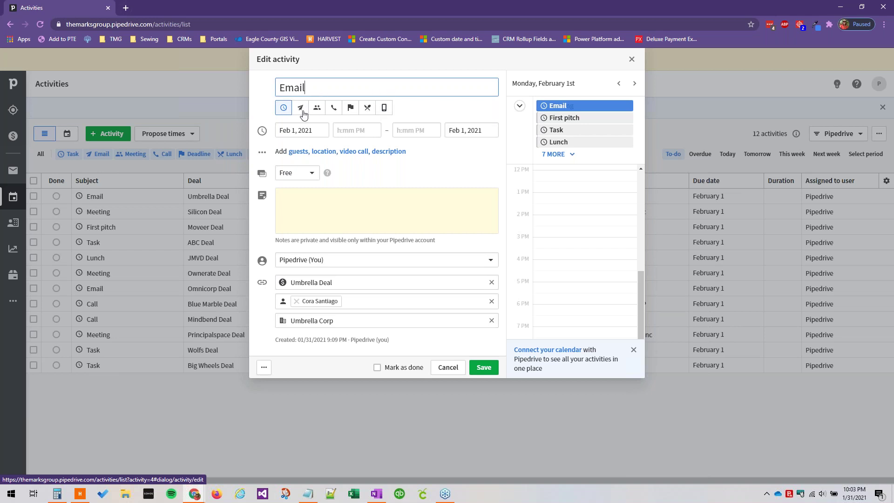
pyautogui.click(557, 154)
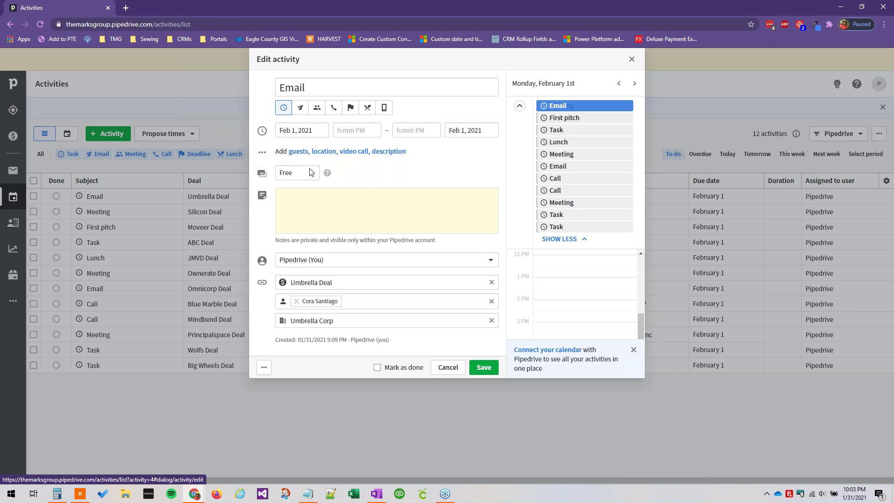
pyautogui.click(301, 179)
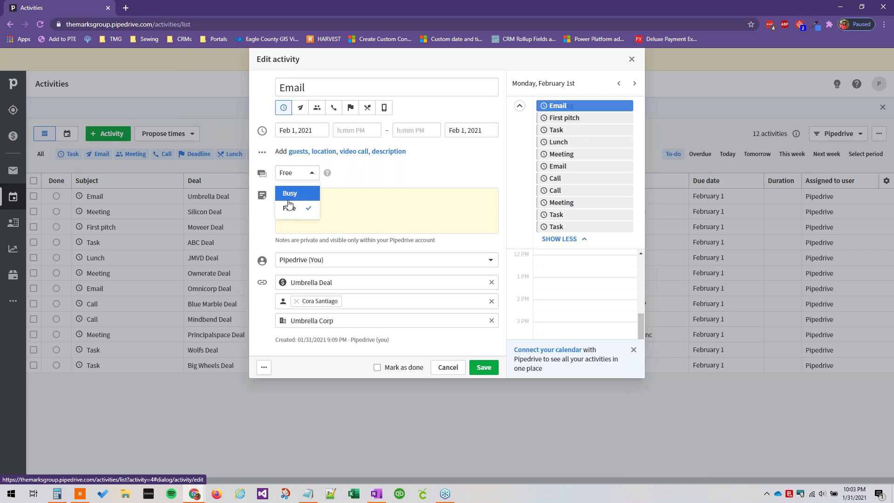
pyautogui.click(345, 178)
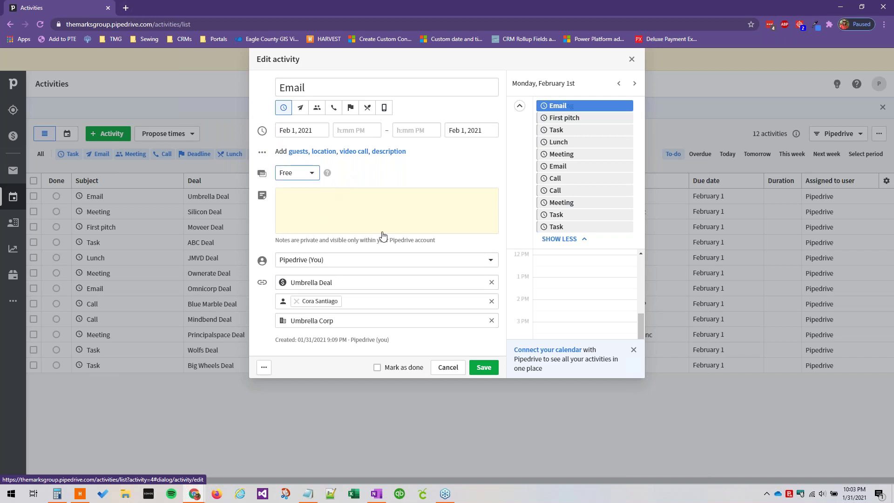
# - Review the activity's linked deal, contact person and organization plus its additional actions, and close it without saving
pyautogui.moveTo(310, 284)
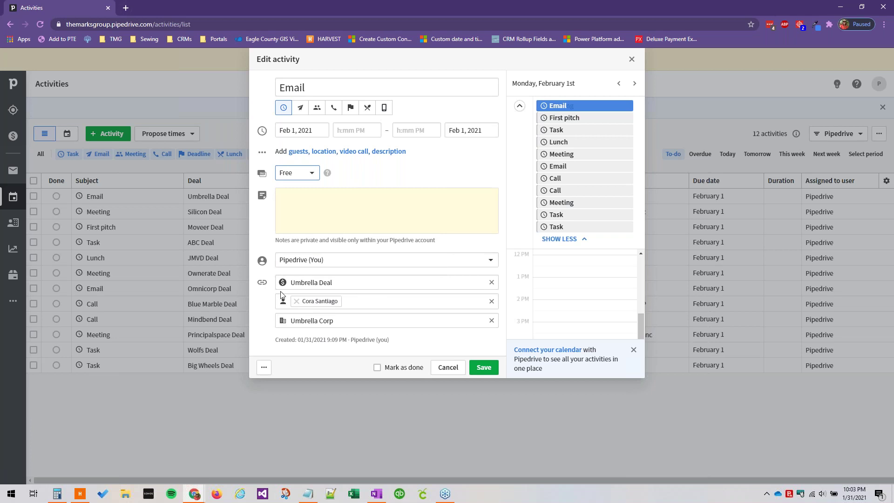
pyautogui.moveTo(285, 310)
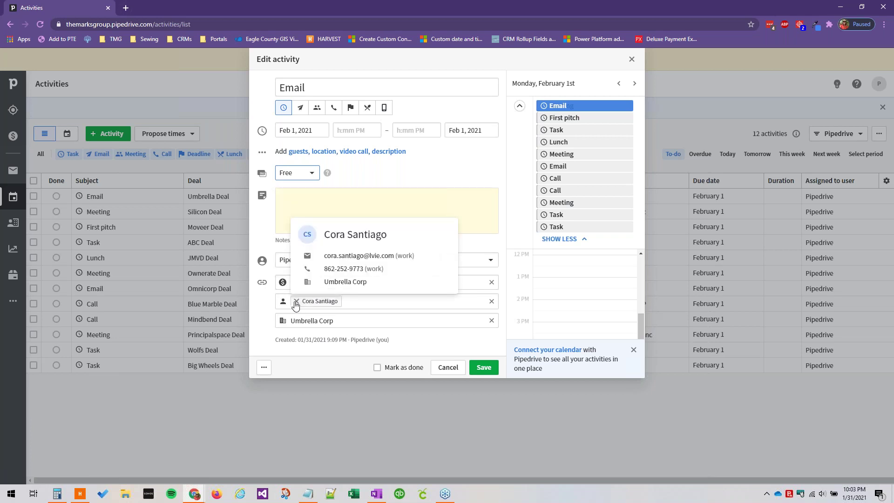
pyautogui.moveTo(335, 320)
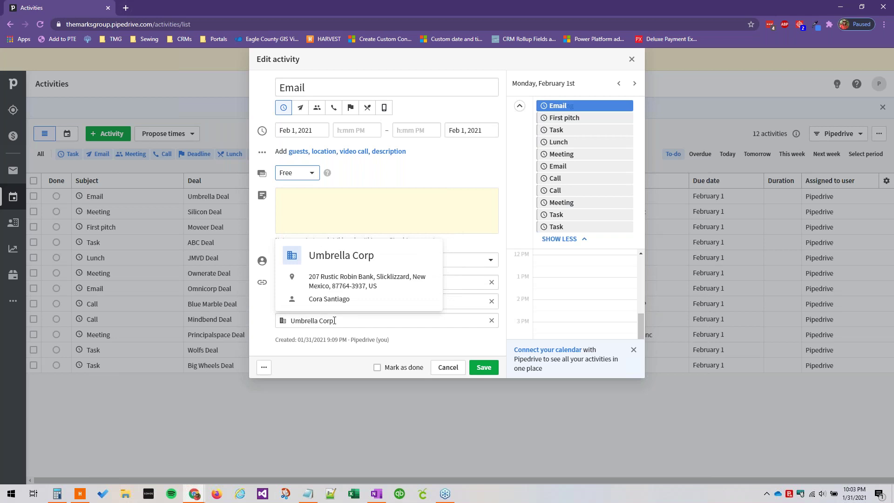
pyautogui.click(350, 324)
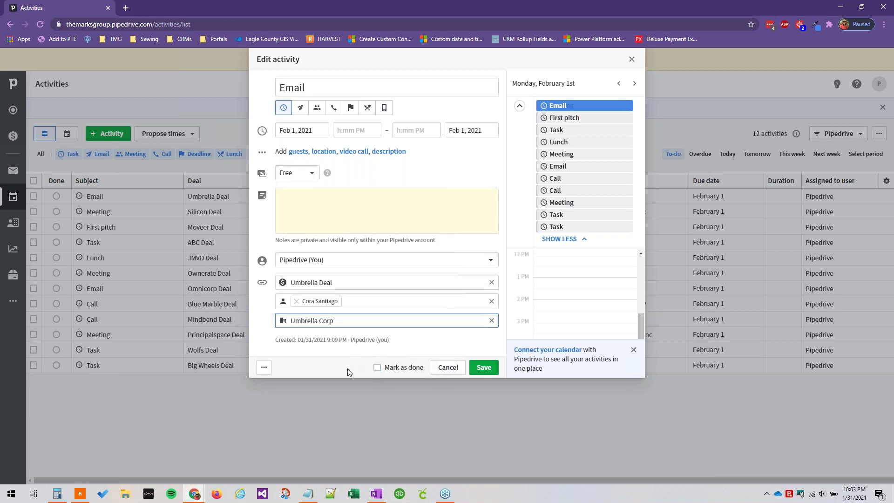
pyautogui.click(264, 367)
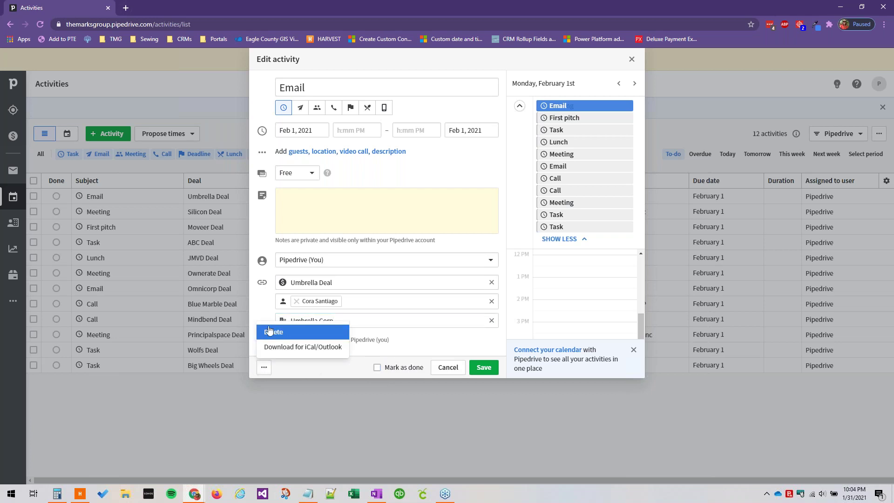
pyautogui.click(303, 373)
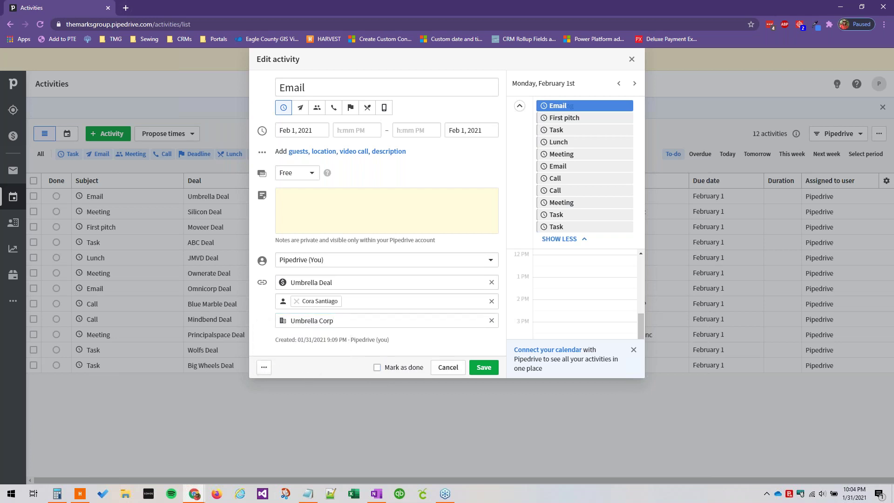
pyautogui.click(450, 370)
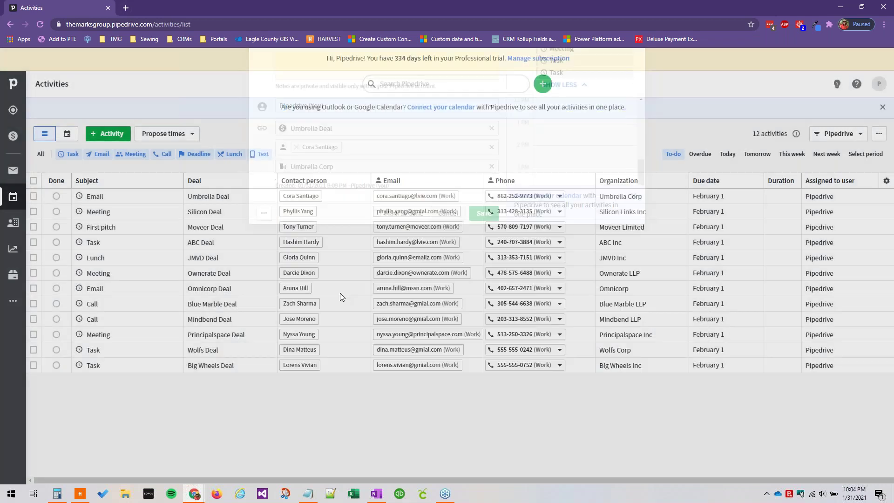
# - Start a new lead in the Leads Inbox and link it to the existing contact person from Sage & Spruce LLC
pyautogui.click(13, 110)
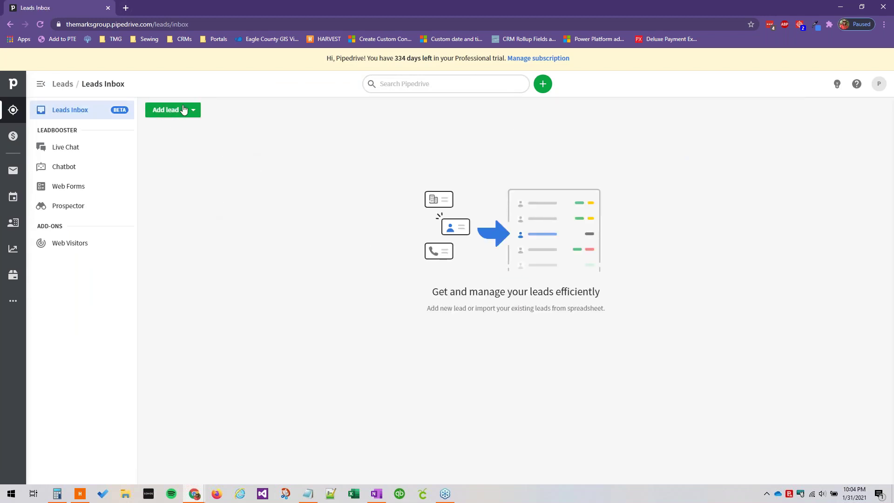
pyautogui.click(162, 109)
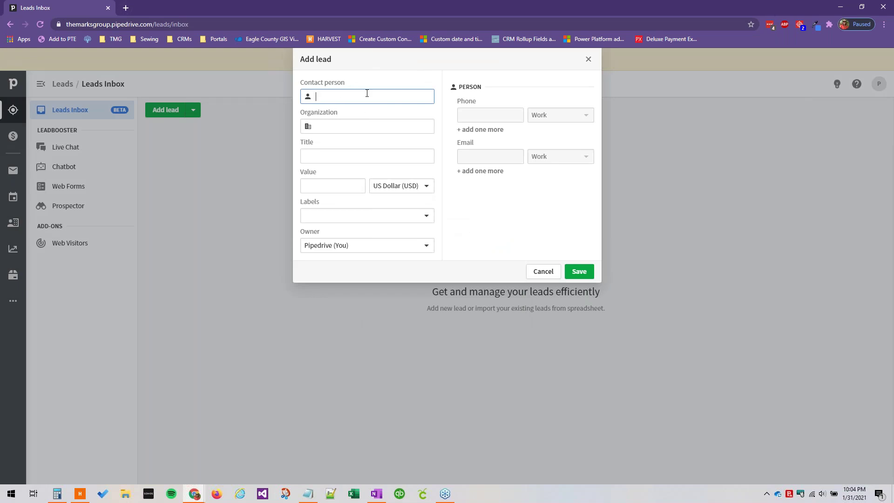
pyautogui.write('Freya')
pyautogui.click(350, 120)
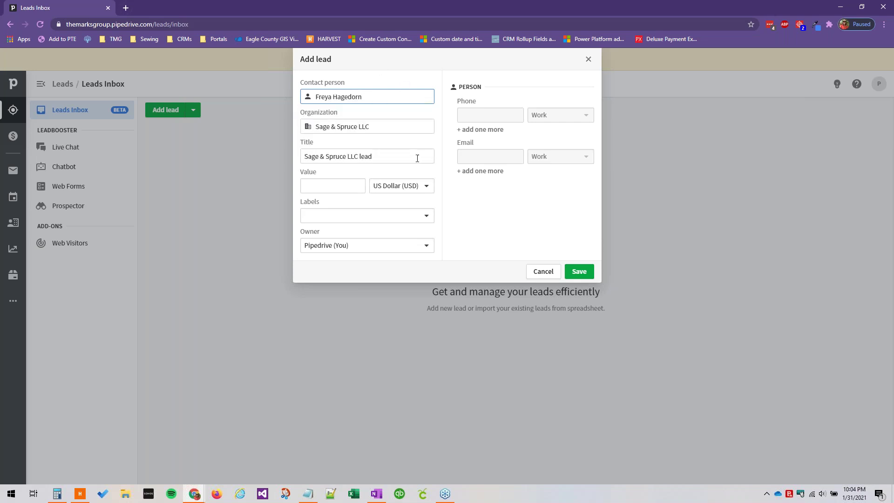
# - Set the lead's value to 100 US dollars with the Warm label, and save the lead
pyautogui.click(326, 188)
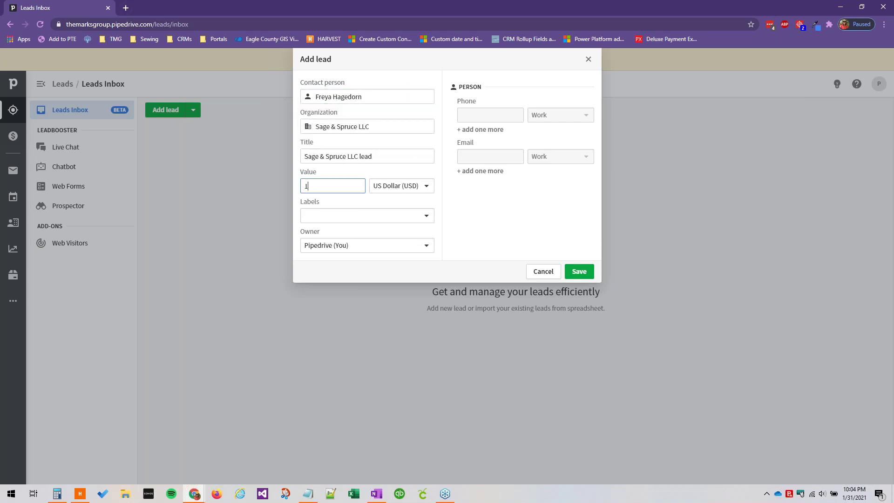
pyautogui.click(512, 217)
pyautogui.click(413, 221)
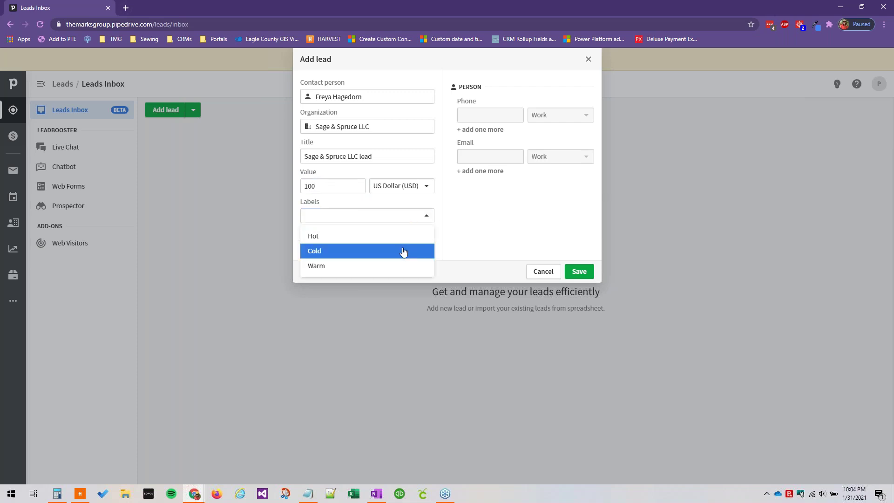
pyautogui.click(401, 266)
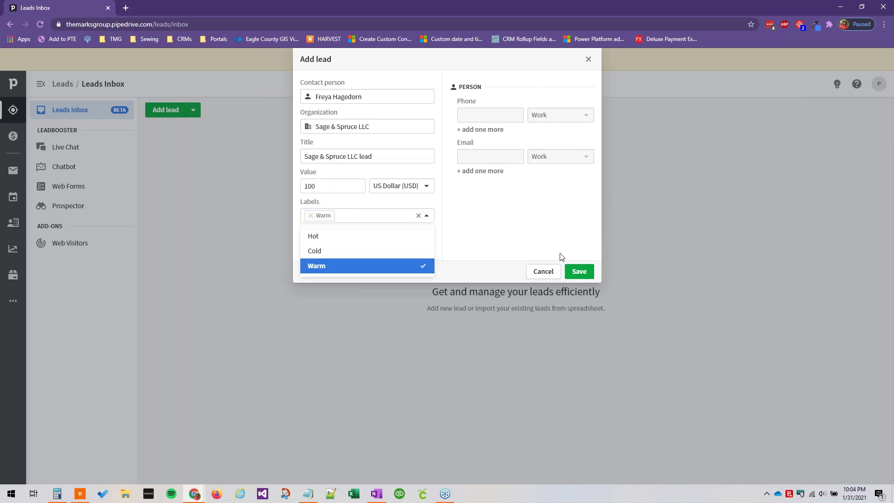
pyautogui.click(579, 272)
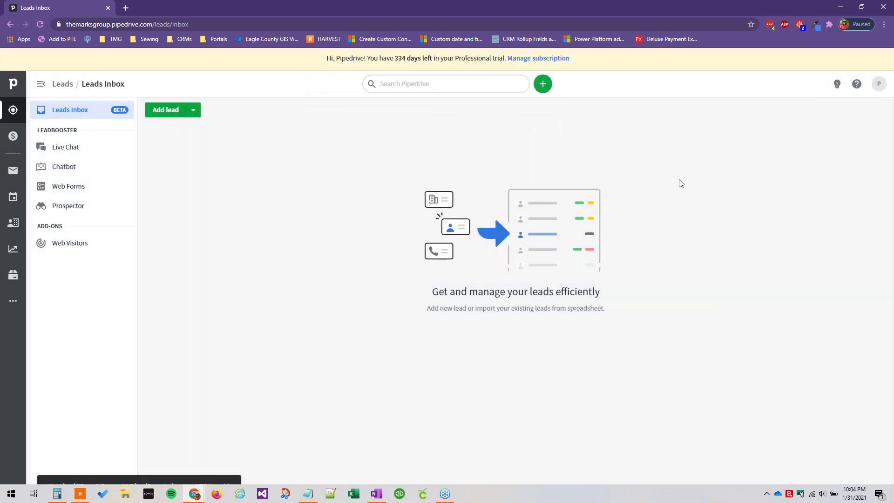
# - Open the Sage & Spruce LLC lead and review its details and deal conversion form, leaving without converting it
pyautogui.click(200, 150)
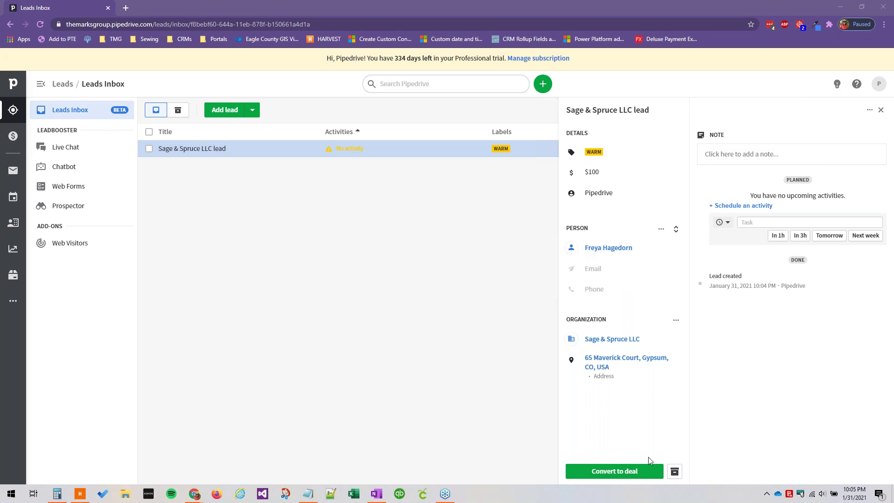
pyautogui.click(630, 470)
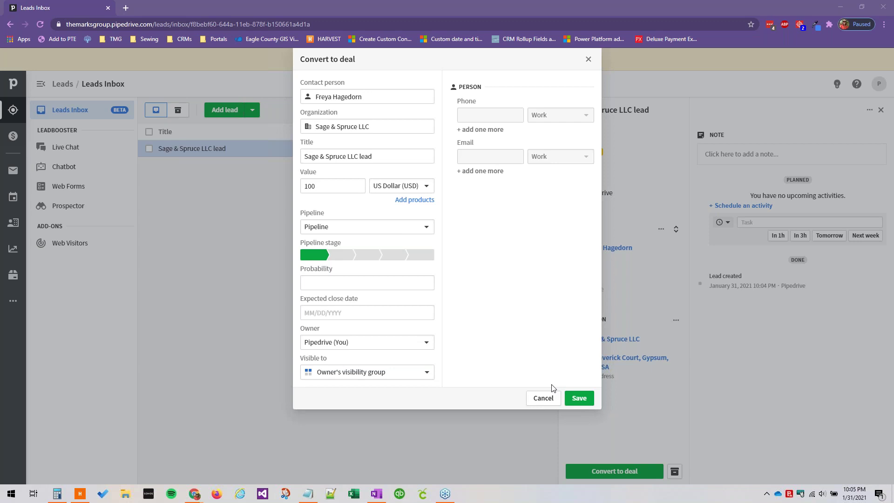
pyautogui.click(537, 399)
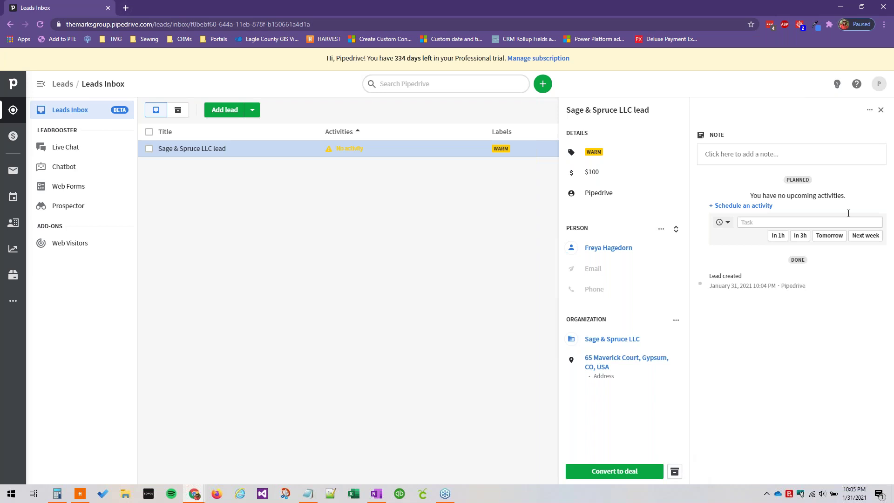
# - Delete the Sage & Spruce LLC lead from the Leads Inbox
pyautogui.click(869, 110)
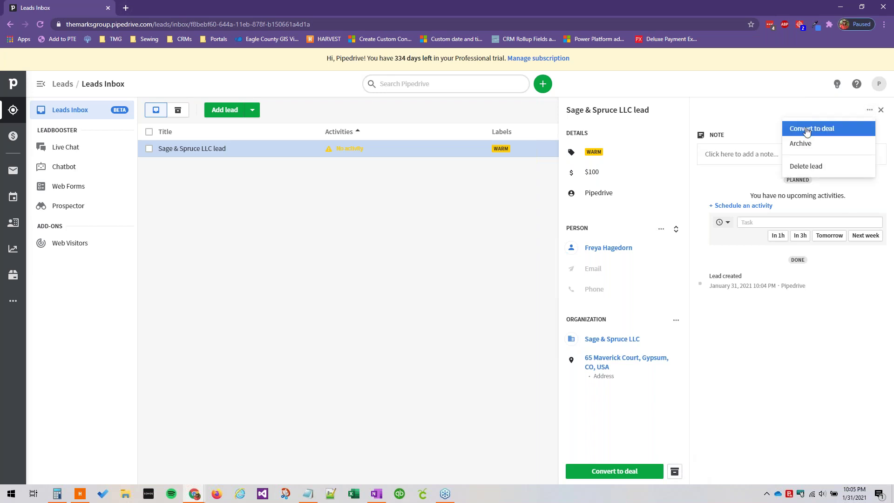
pyautogui.click(810, 171)
pyautogui.click(534, 278)
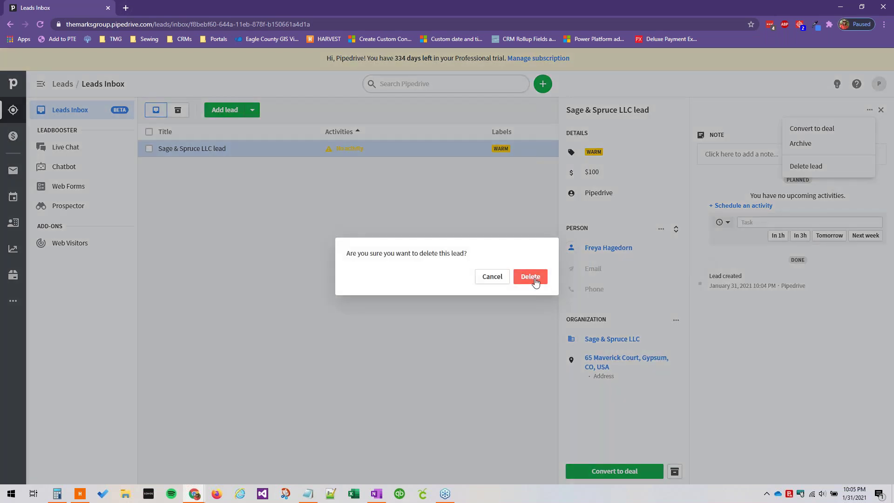